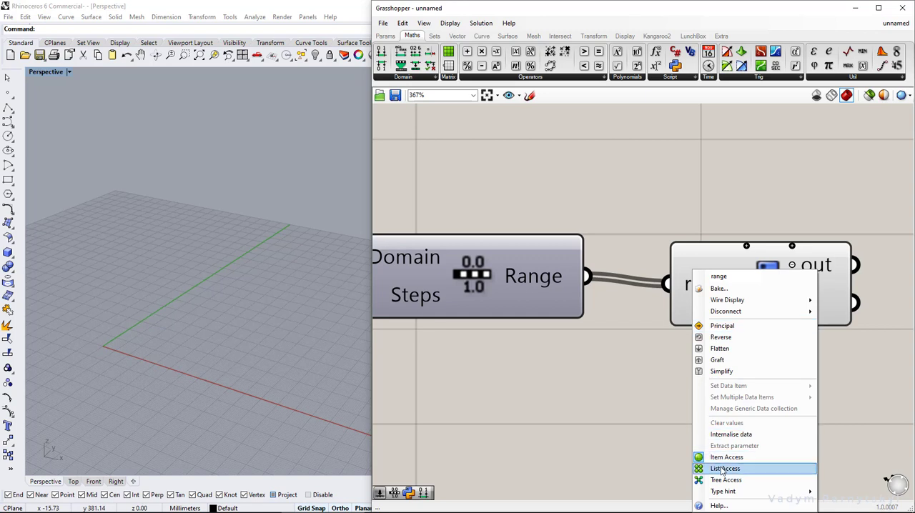
Set the Python component's range input to List Access and wire a Number Slider of 100 into the Range component's Domain
{"action": "left_click", "coordinate": [725, 468]}
{"action": "double_click", "coordinate": [477, 393]}
{"action": "type", "text": "100"}
{"action": "key", "text": "Return"}
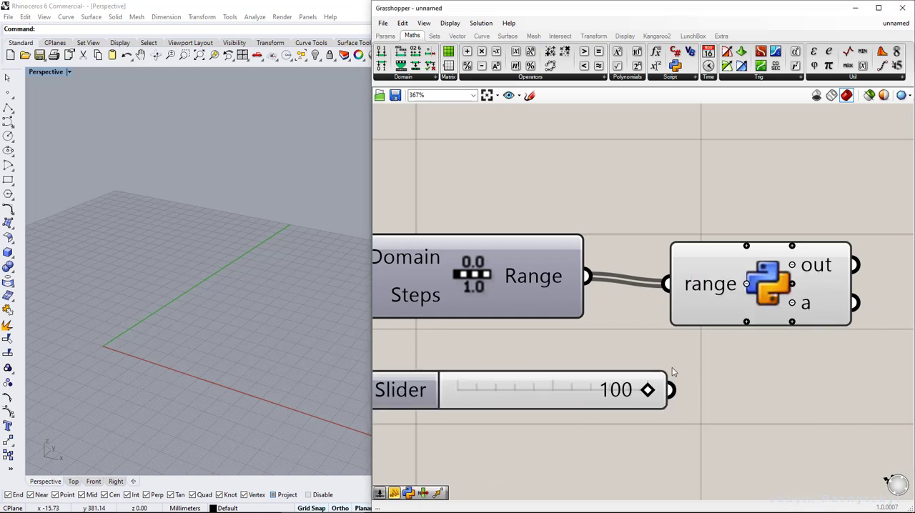
{"action": "left_click_drag", "start_coordinate": [667, 388], "coordinate": [409, 294]}
Align the Python component with the Range component and place the Number Slider directly above Range
{"action": "left_click_drag", "start_coordinate": [784, 295], "coordinate": [782, 288]}
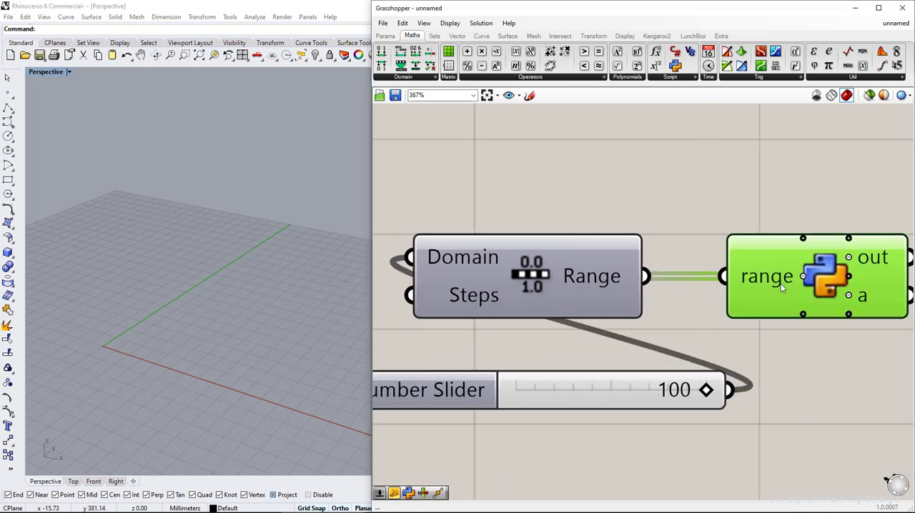
{"action": "left_click_drag", "start_coordinate": [434, 387], "coordinate": [408, 215]}
{"action": "right_click_drag", "start_coordinate": [848, 315], "coordinate": [651, 312]}
Open the Python component's script and add the line "import Rhino.Geometry as rg" below the existing import
{"action": "double_click", "coordinate": [617, 273]}
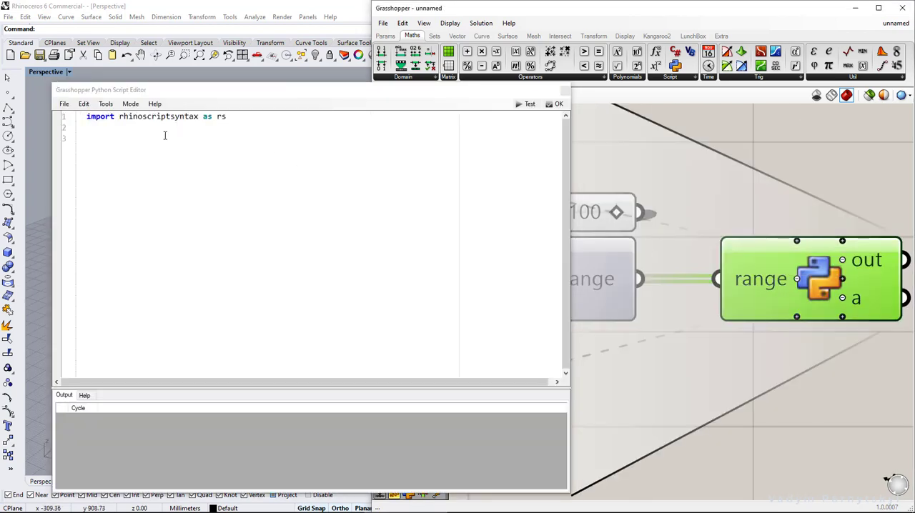
{"action": "left_click", "coordinate": [348, 125]}
{"action": "key", "text": "Return"}
{"action": "type", "text": "impor"}
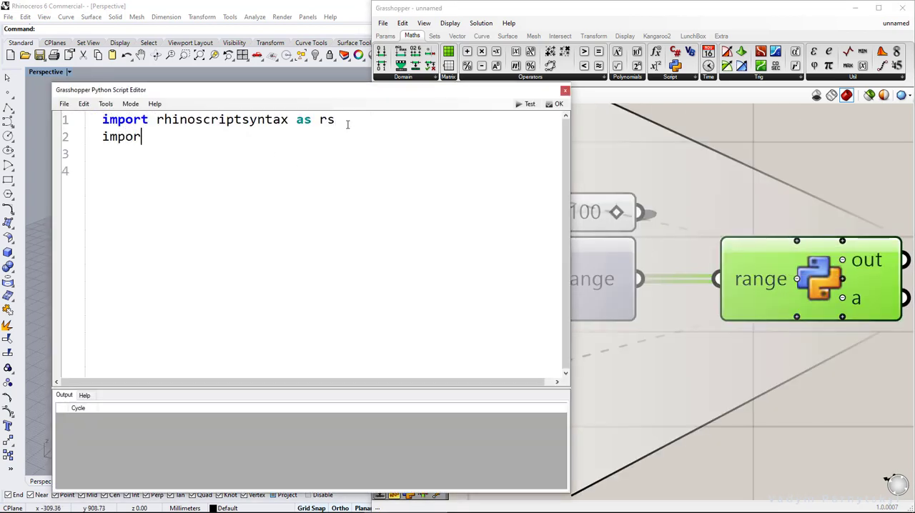
{"action": "type", "text": "t Rhino."}
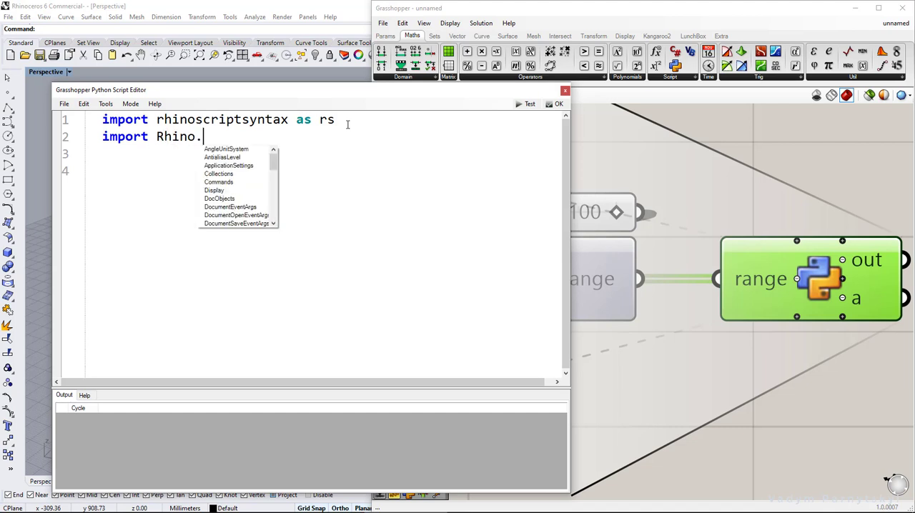
{"action": "type", "text": "Geometry"}
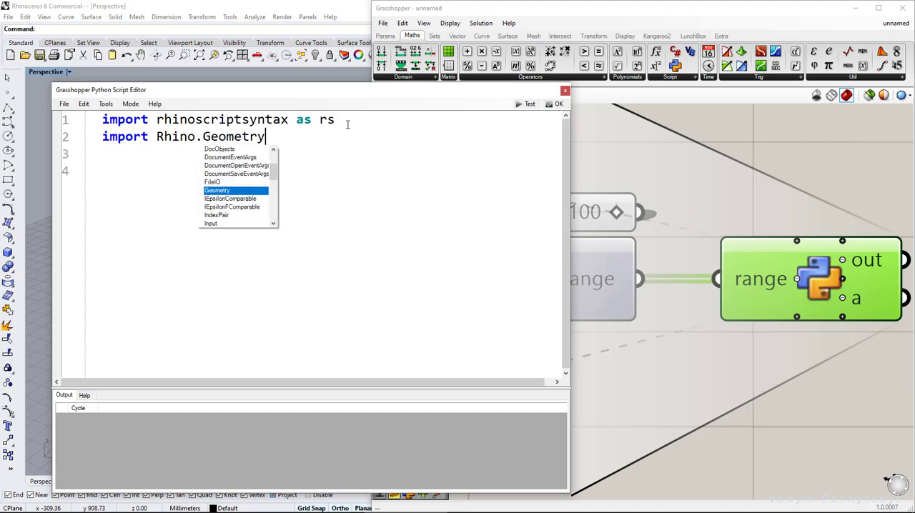
{"action": "type", "text": " as rg"}
{"action": "key", "text": "Return"}
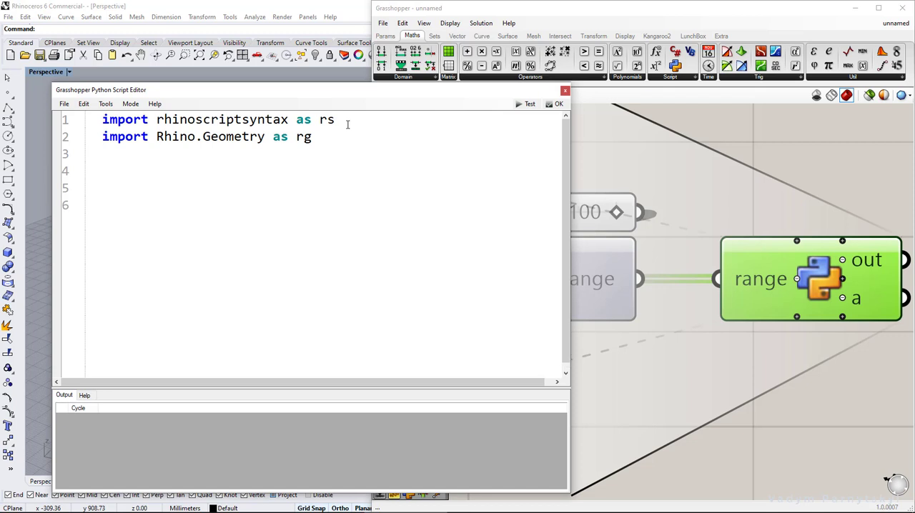
Add the comment "#Create a list" and define an empty list with "points = []"
{"action": "type", "text": "#Create a list"}
{"action": "key", "text": "Return"}
{"action": "type", "text": "points"}
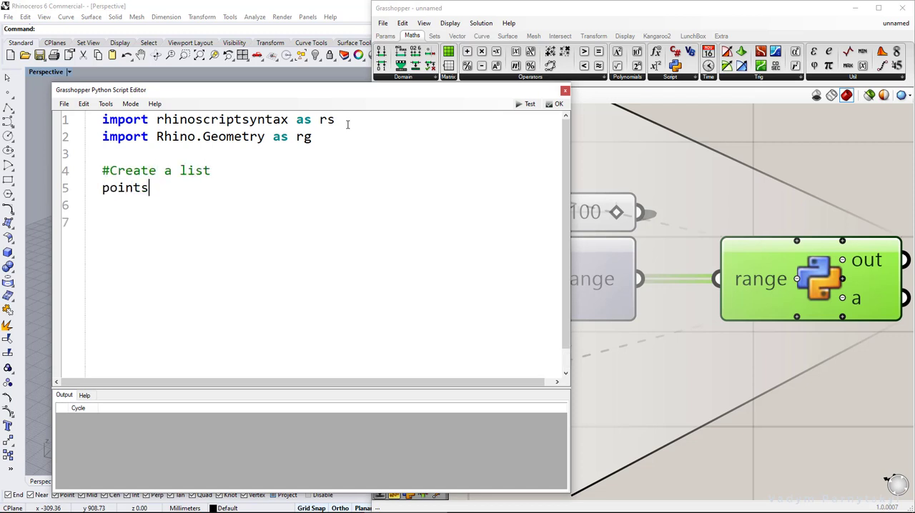
{"action": "type", "text": " = []"}
{"action": "key", "text": "Return"}
{"action": "key", "text": "Return"}
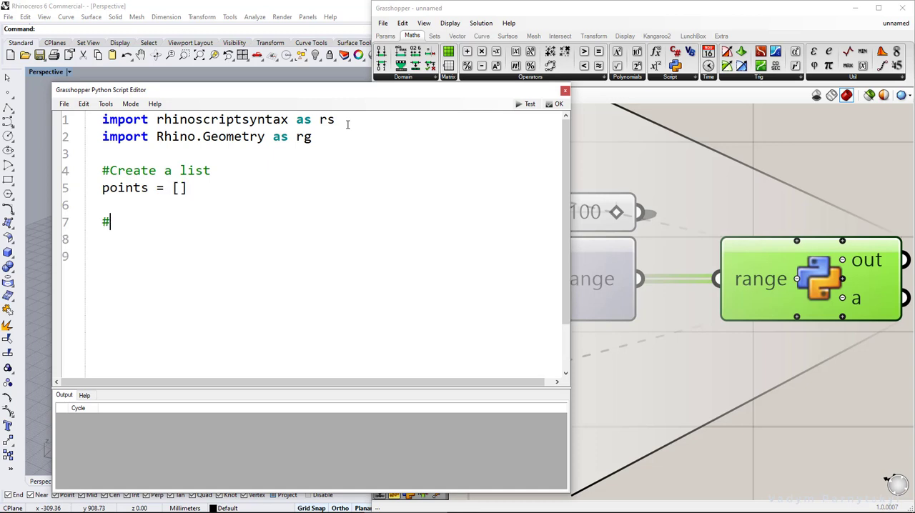
Add the comment "#Create Nested Loops" and start the loop "for x in range:"
{"action": "type", "text": "#Create Neste"}
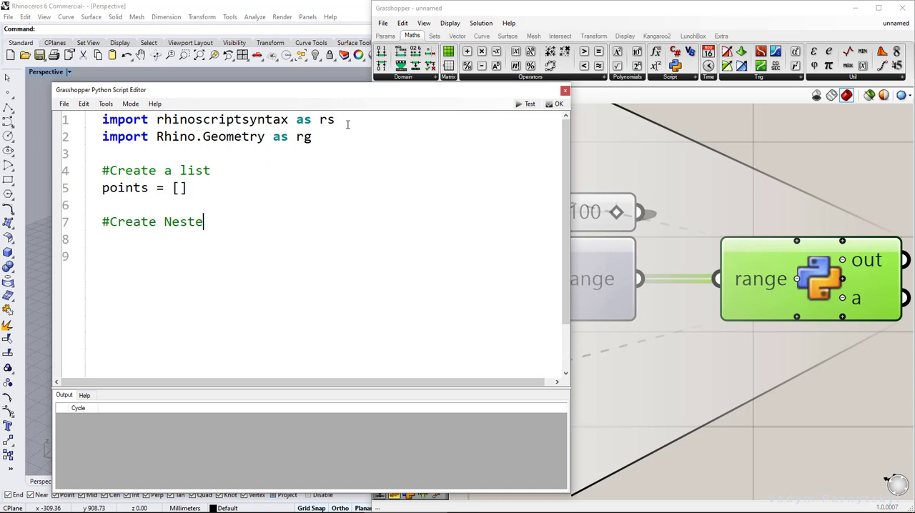
{"action": "type", "text": "d Loops"}
{"action": "key", "text": "Return"}
{"action": "type", "text": "for"}
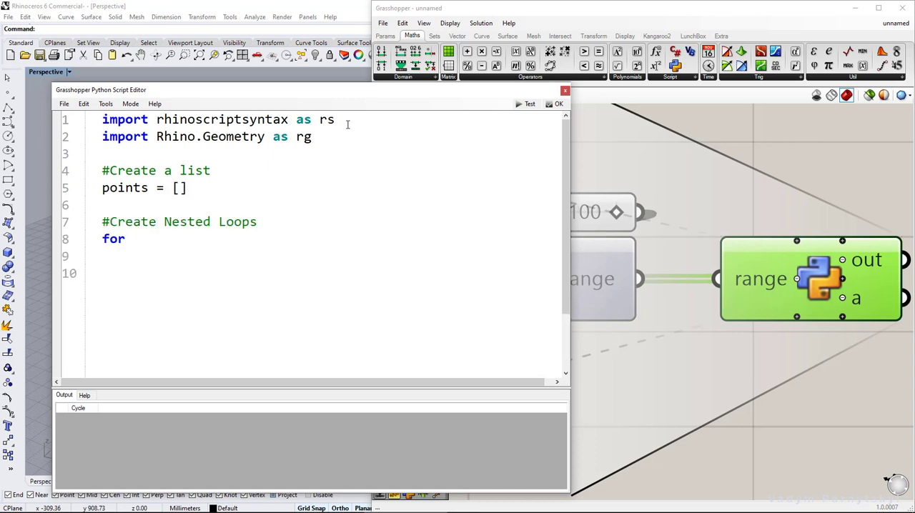
{"action": "type", "text": " x in range:"}
{"action": "key", "text": "Return"}
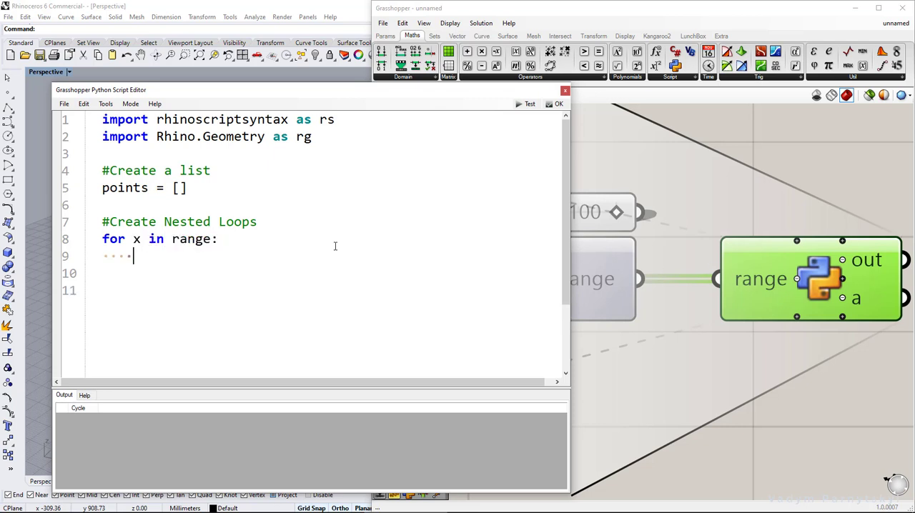
Inside the x loop, write "point = rg.Point3d(x, 0, 0)" and "points.append(point)"
{"action": "type", "text": "point = rg."}
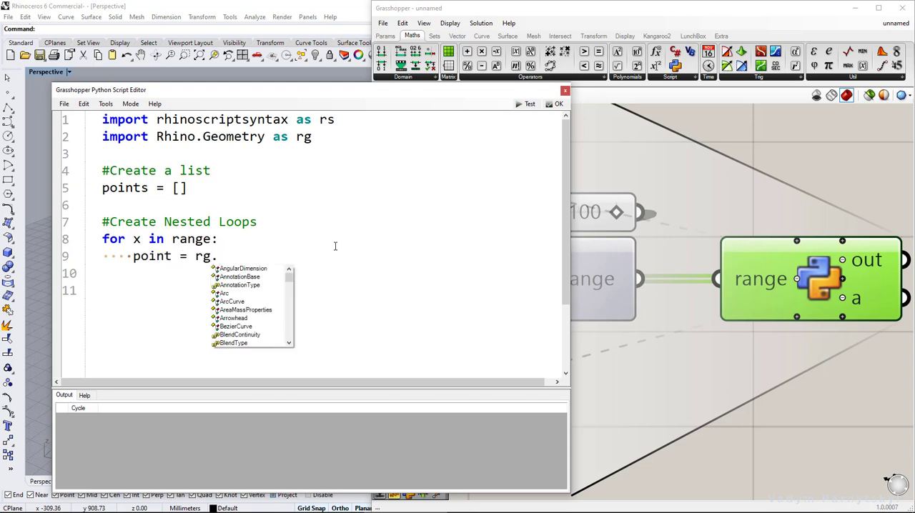
{"action": "type", "text": "Point3d"}
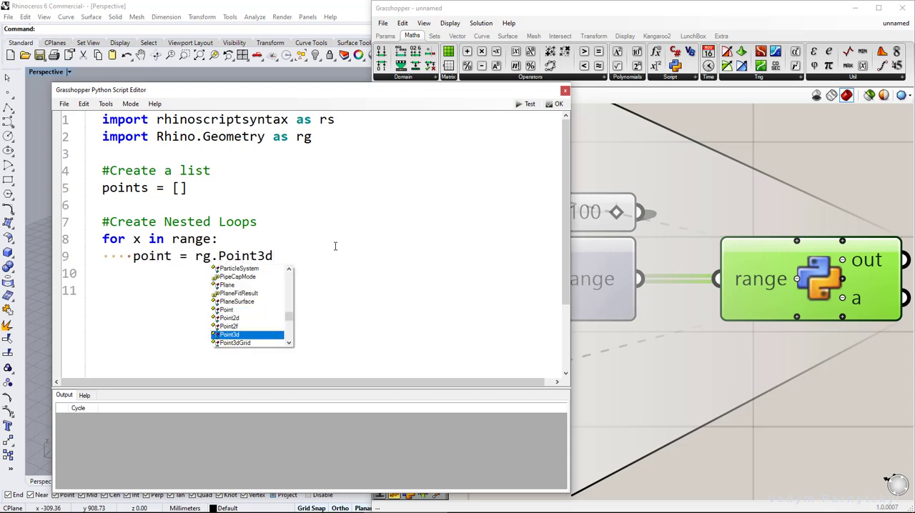
{"action": "type", "text": "(x, 0"}
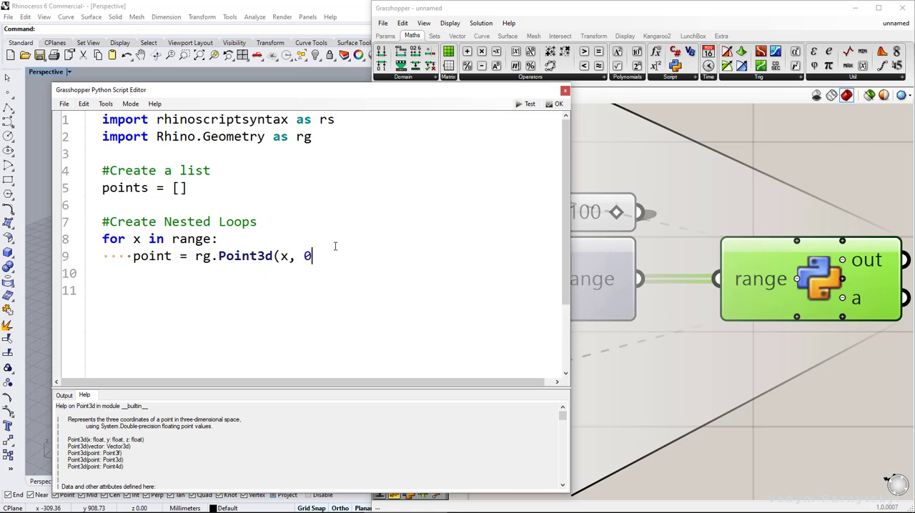
{"action": "type", "text": ", 0)"}
{"action": "key", "text": "Return"}
{"action": "type", "text": "poi"}
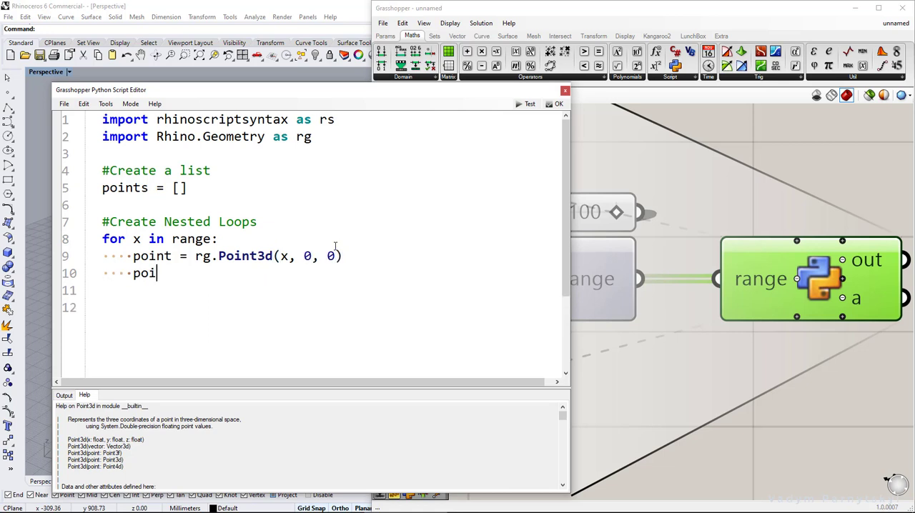
{"action": "type", "text": "nts.append(point)"}
{"action": "key", "text": "Return"}
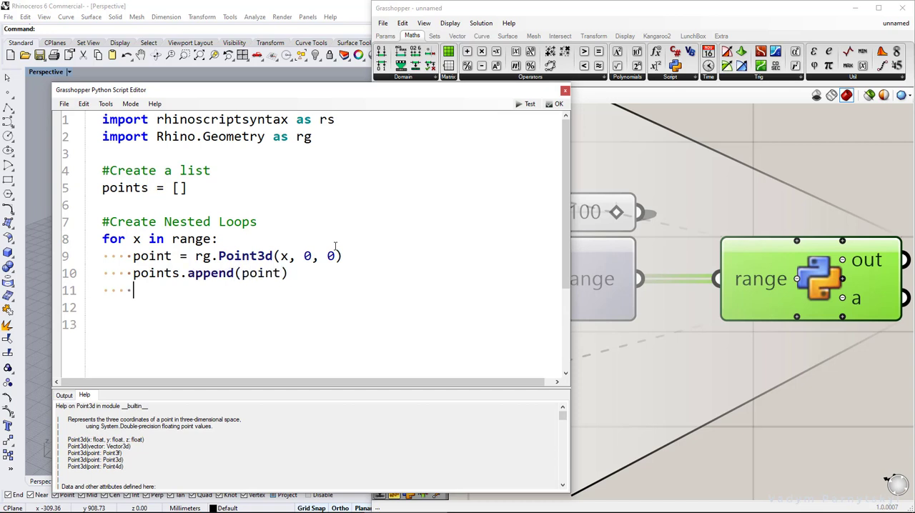
Outside the loop, add the comment "#Output values" and the assignment "a = points"
{"action": "type", "text": "#Output values"}
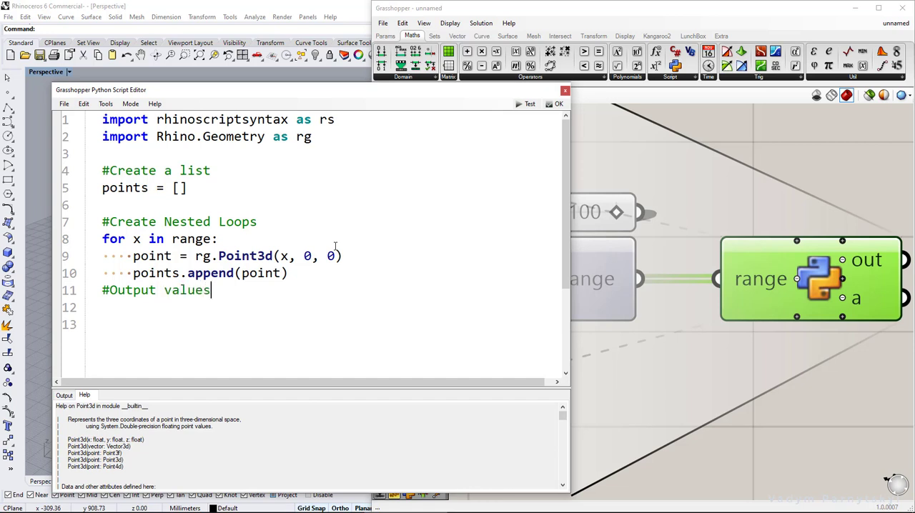
{"action": "key", "text": "Return"}
{"action": "type", "text": "a = points"}
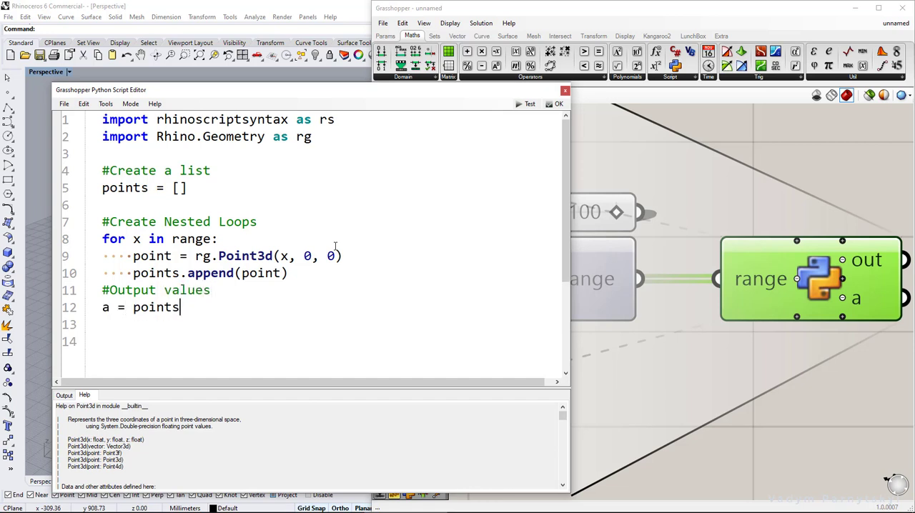
Rename the Python component's output a to "points"
{"action": "double_click", "coordinate": [166, 307]}
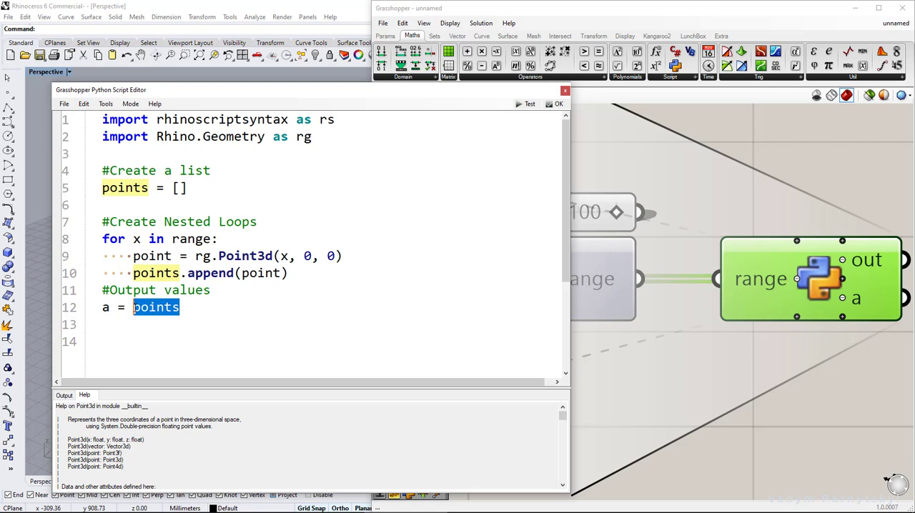
{"action": "right_click", "coordinate": [855, 301]}
{"action": "type", "text": "points"}
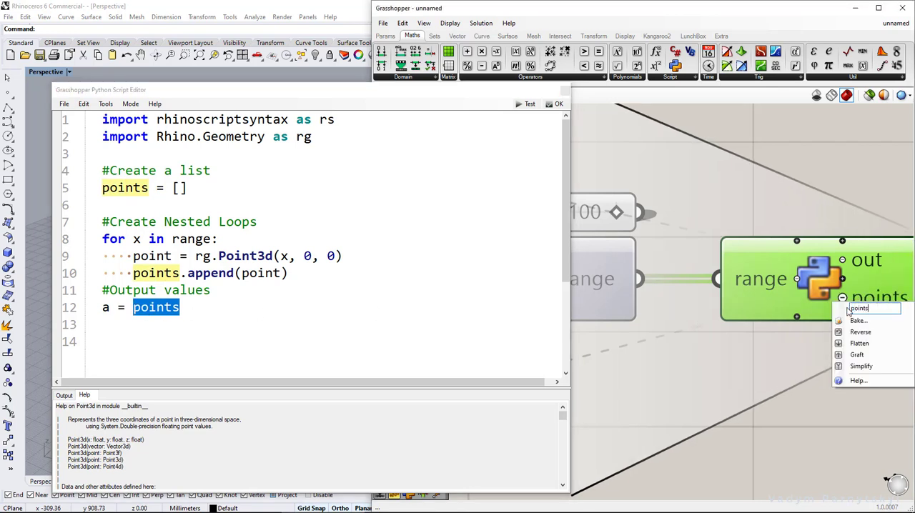
{"action": "left_click", "coordinate": [747, 200]}
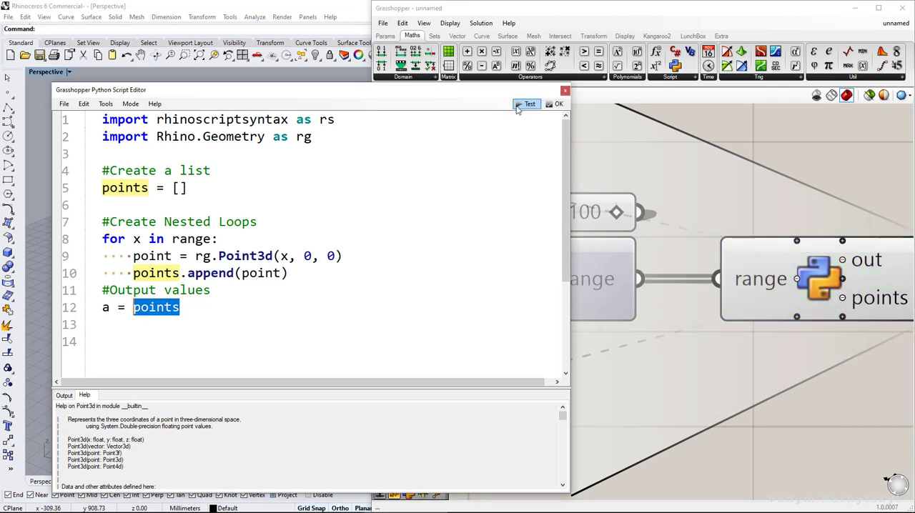
Test the script and move the script editor window off the Rhino viewport
{"action": "left_click", "coordinate": [529, 104]}
{"action": "left_click_drag", "start_coordinate": [411, 91], "coordinate": [727, 98]}
{"action": "left_click", "coordinate": [636, 294]}
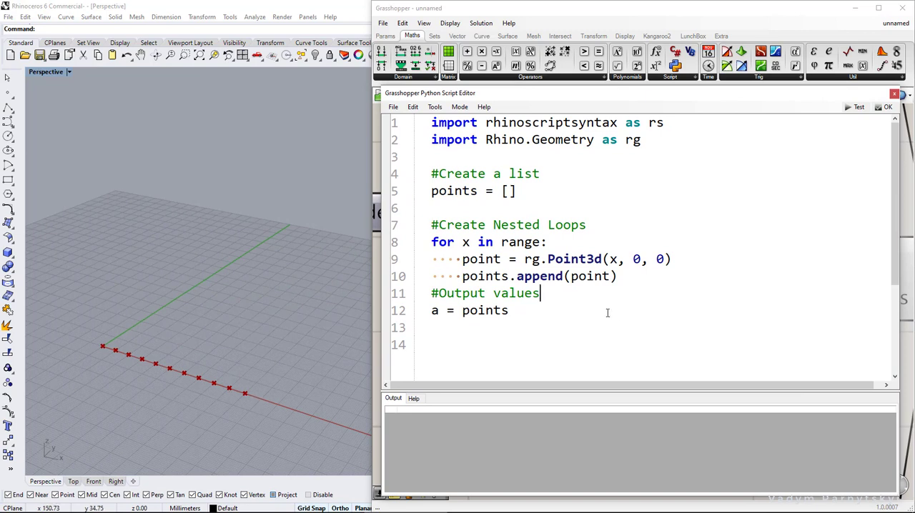
Nest "for y in range:" inside the x loop and indent the point and append lines beneath it
{"action": "left_click", "coordinate": [566, 244]}
{"action": "key", "text": "Return"}
{"action": "type", "text": "for"}
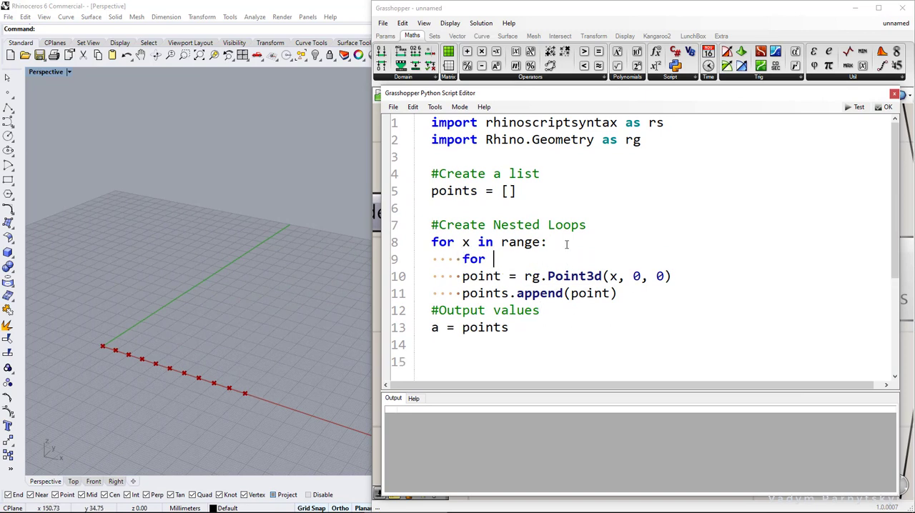
{"action": "type", "text": " y in range:"}
{"action": "left_click_drag", "start_coordinate": [461, 281], "coordinate": [619, 293]}
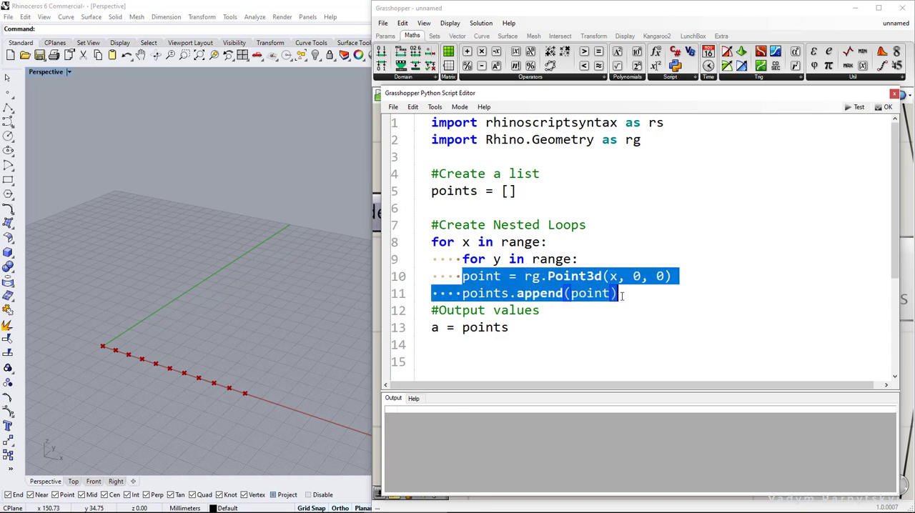
{"action": "key", "text": "Tab"}
Change the second Point3d coordinate to y and test the script
{"action": "left_click", "coordinate": [579, 276]}
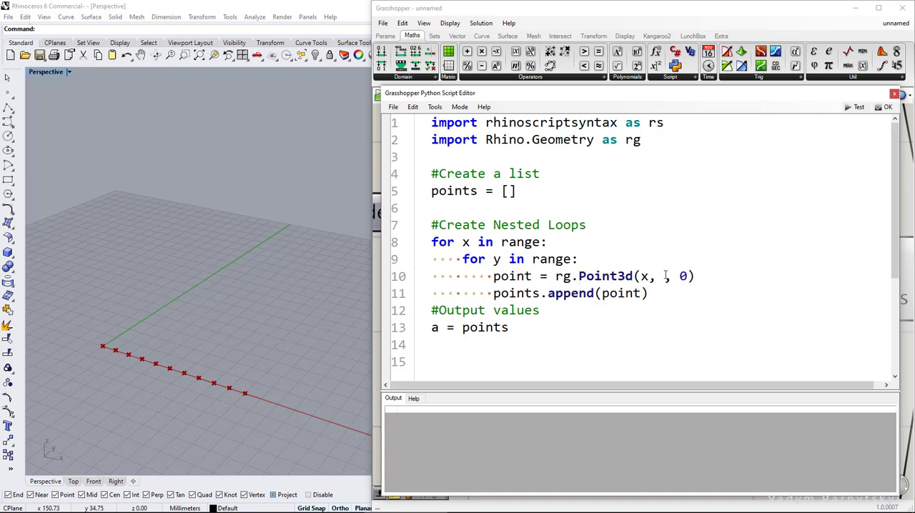
{"action": "left_click", "coordinate": [665, 276]}
{"action": "type", "text": "y"}
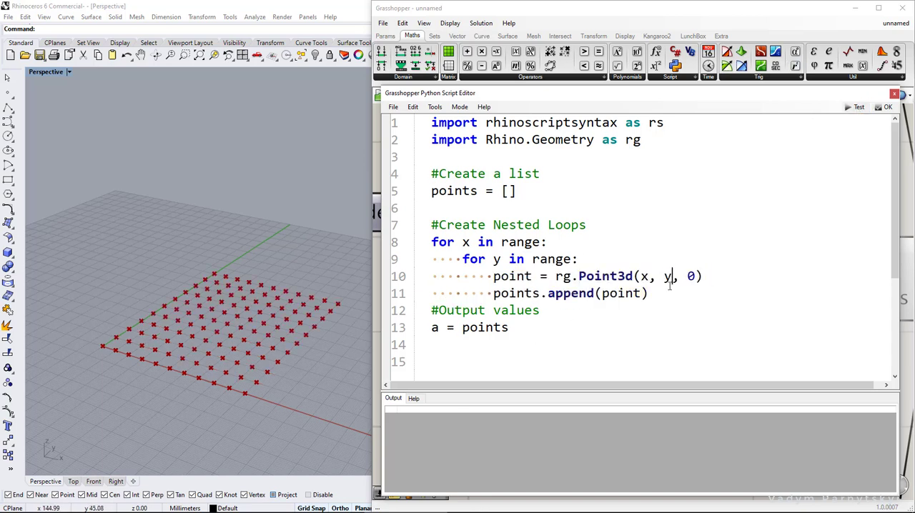
Nest "for z in range:" around the indented point lines with z as third coordinate, then run the script and close the editor
{"action": "key", "text": "Return"}
{"action": "type", "text": "for z in range:"}
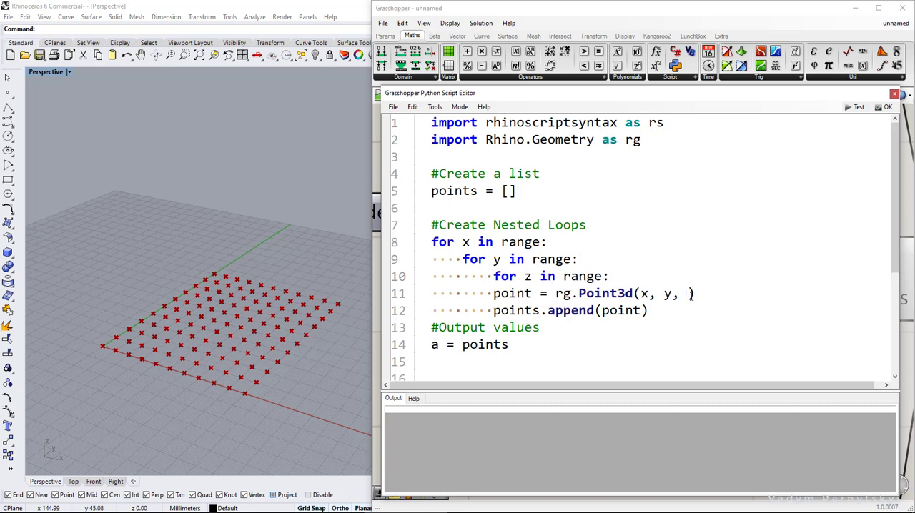
{"action": "type", "text": "z"}
{"action": "left_click_drag", "start_coordinate": [495, 293], "coordinate": [661, 307]}
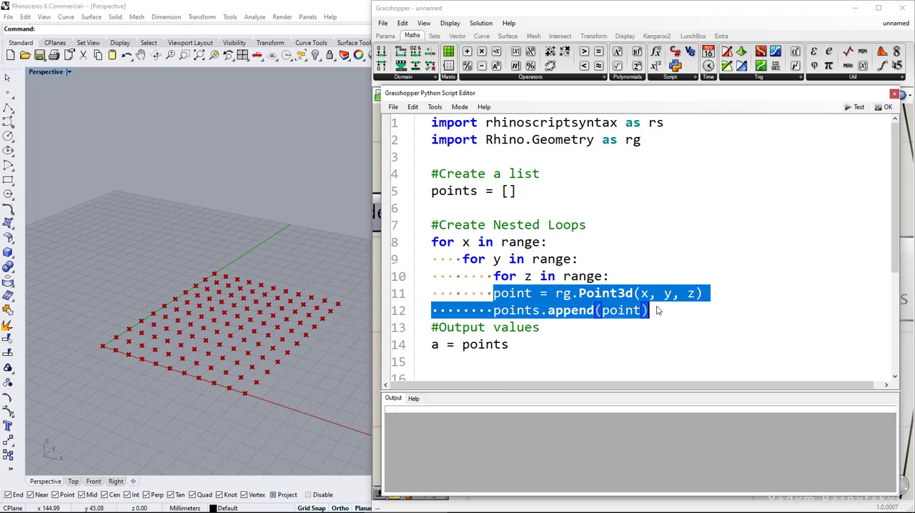
{"action": "key", "text": "Tab"}
{"action": "left_click", "coordinate": [855, 108]}
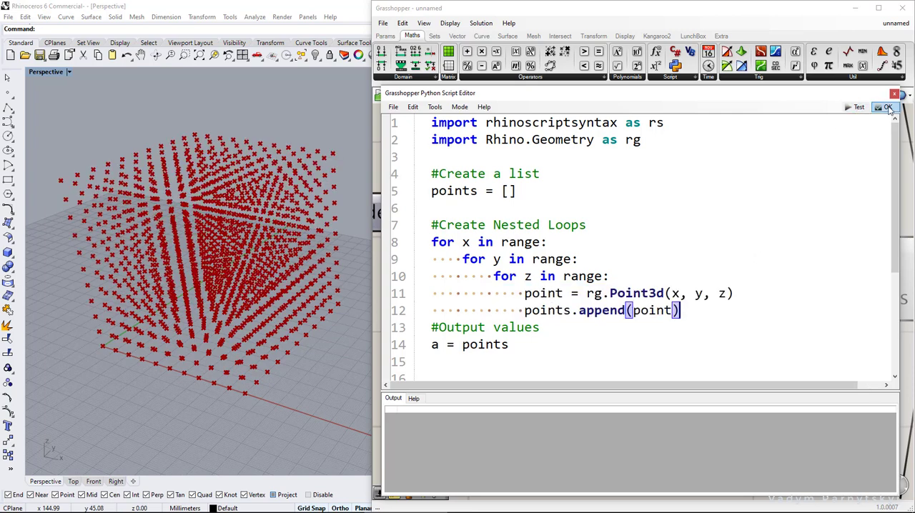
{"action": "left_click", "coordinate": [884, 107]}
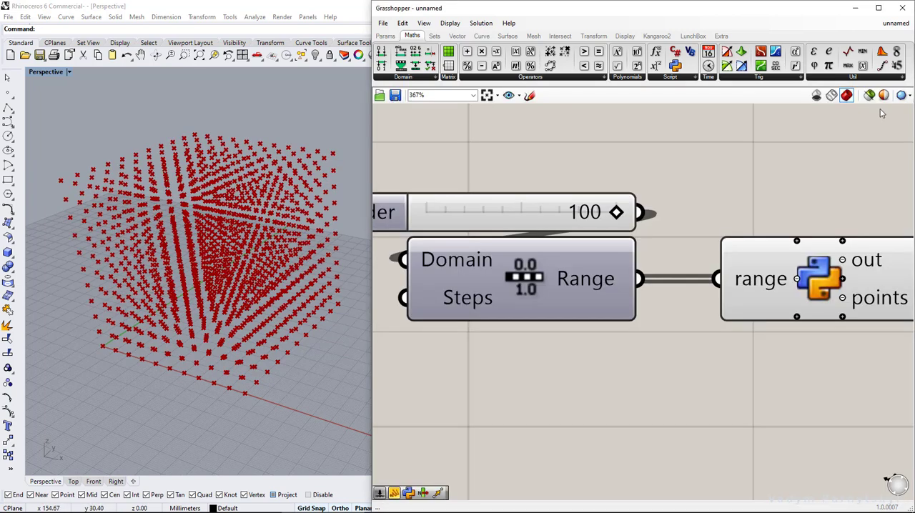
Search for "closest" and place a Closest Points component above and beside the Python component
{"action": "mouse_move", "coordinate": [621, 212]}
{"action": "left_mouse_down"}
{"action": "mouse_move", "coordinate": [536, 212]}
{"action": "mouse_move", "coordinate": [619, 213]}
{"action": "left_mouse_up"}
{"action": "scroll", "coordinate": [734, 207], "scroll_direction": "down", "scroll_amount": 2}
{"action": "right_click_drag", "start_coordinate": [888, 195], "coordinate": [723, 210]}
{"action": "right_click_drag", "start_coordinate": [787, 214], "coordinate": [655, 235]}
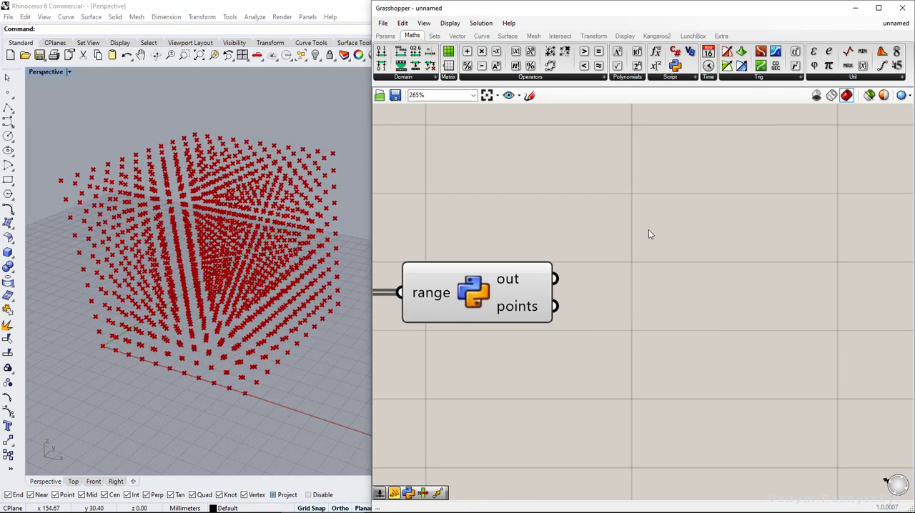
{"action": "double_click", "coordinate": [638, 213]}
{"action": "type", "text": "clos"}
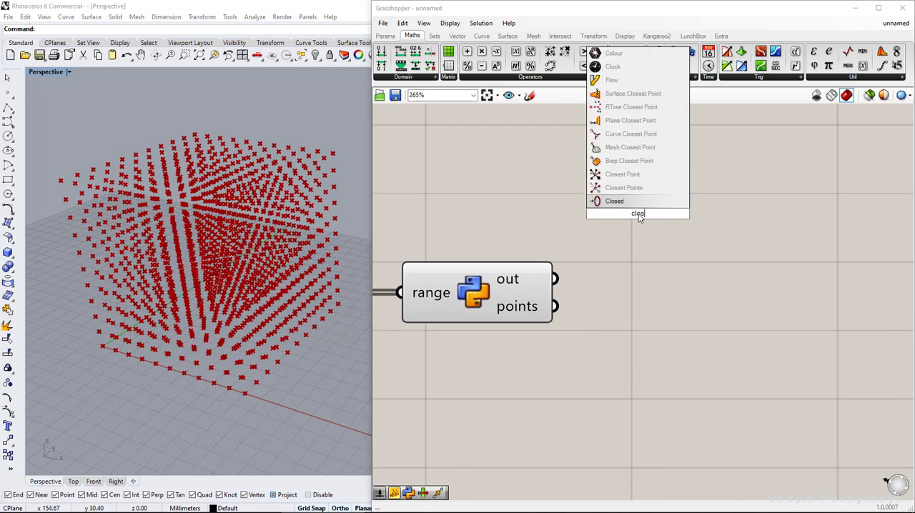
{"action": "type", "text": "est"}
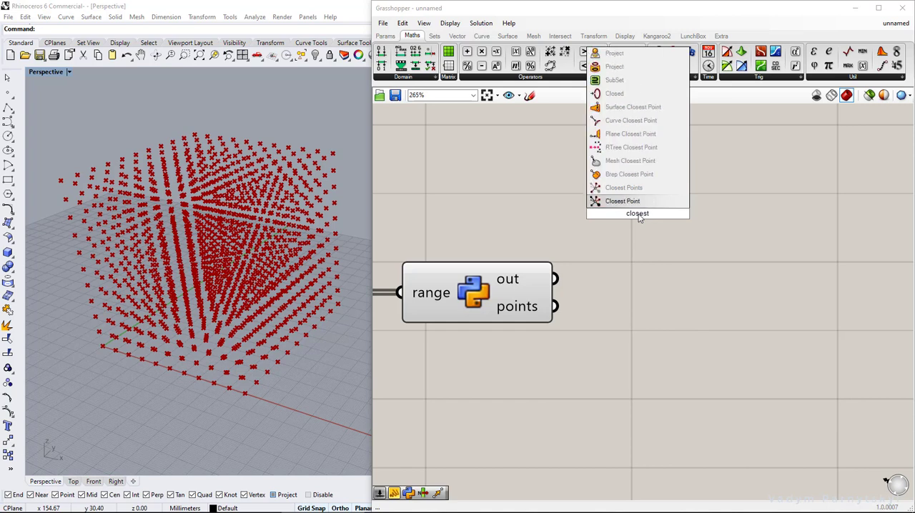
{"action": "left_click", "coordinate": [630, 193]}
{"action": "left_click_drag", "start_coordinate": [605, 226], "coordinate": [677, 198]}
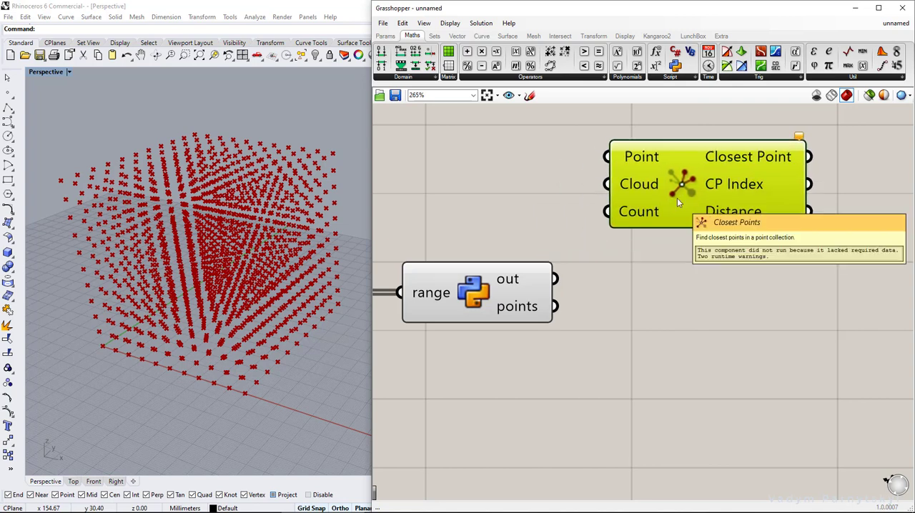
Connect the Python component's points output to both Point and Cloud of Closest Points, and turn off the Python component's preview
{"action": "left_click_drag", "start_coordinate": [557, 279], "coordinate": [607, 153]}
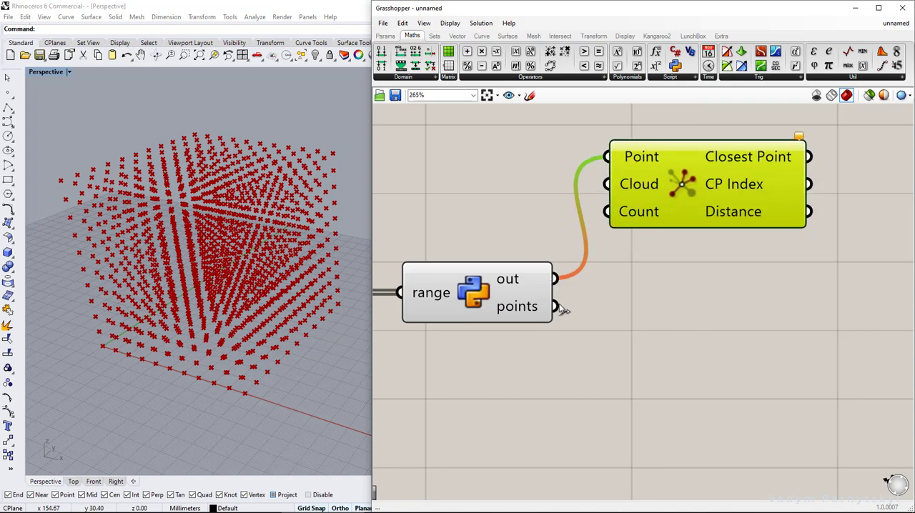
{"action": "left_click_drag", "start_coordinate": [559, 306], "coordinate": [608, 184]}
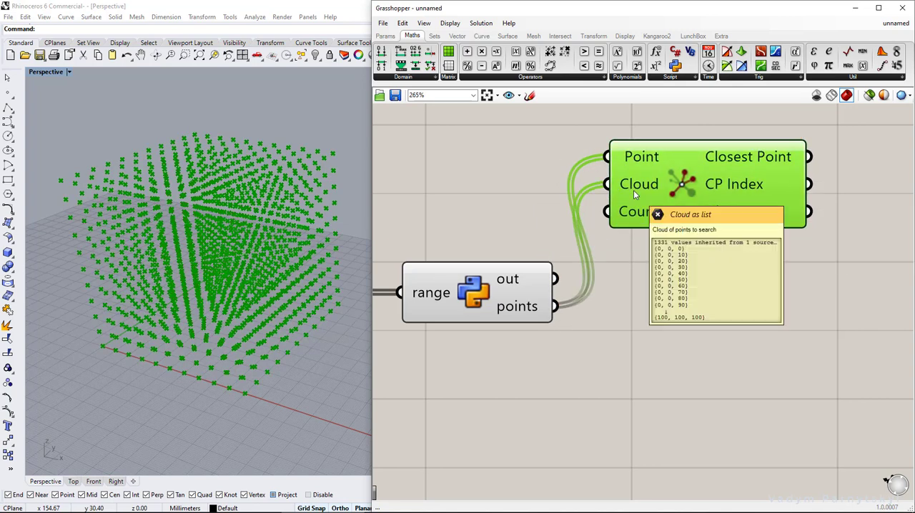
{"action": "left_click", "coordinate": [486, 293]}
{"action": "middle_click", "coordinate": [486, 291]}
{"action": "left_click", "coordinate": [515, 255]}
{"action": "left_click", "coordinate": [644, 236]}
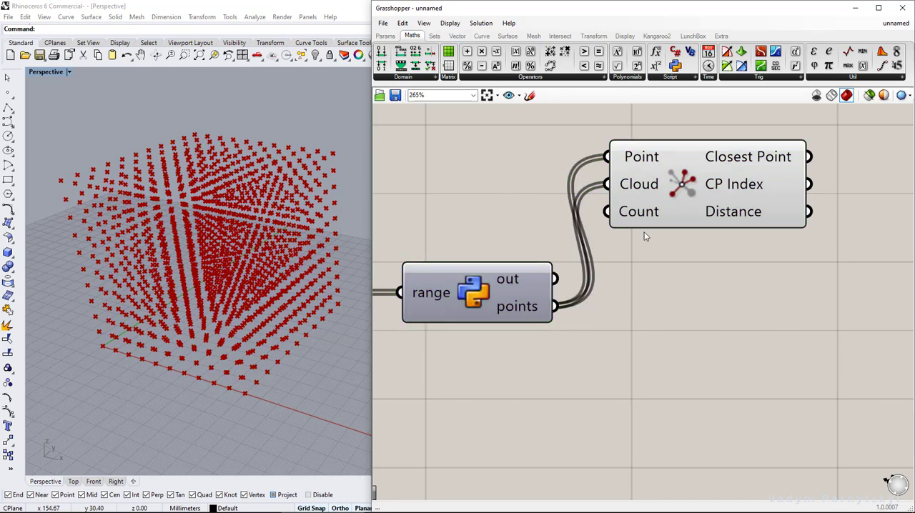
Place a Bounding Box component beside Closest Points and connect the Closest Point output to its Content input
{"action": "right_click_drag", "start_coordinate": [770, 270], "coordinate": [567, 324]}
{"action": "right_click_drag", "start_coordinate": [660, 266], "coordinate": [681, 258]}
{"action": "double_click", "coordinate": [680, 256]}
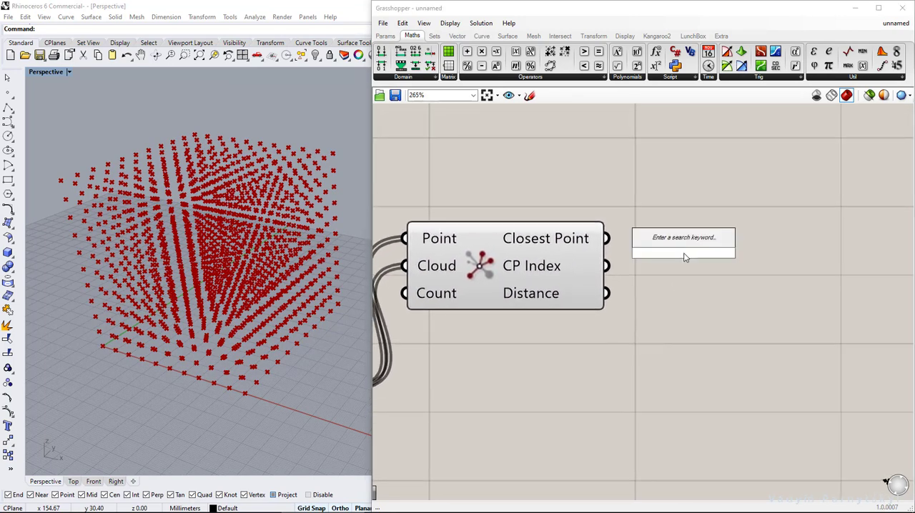
{"action": "type", "text": "boundin"}
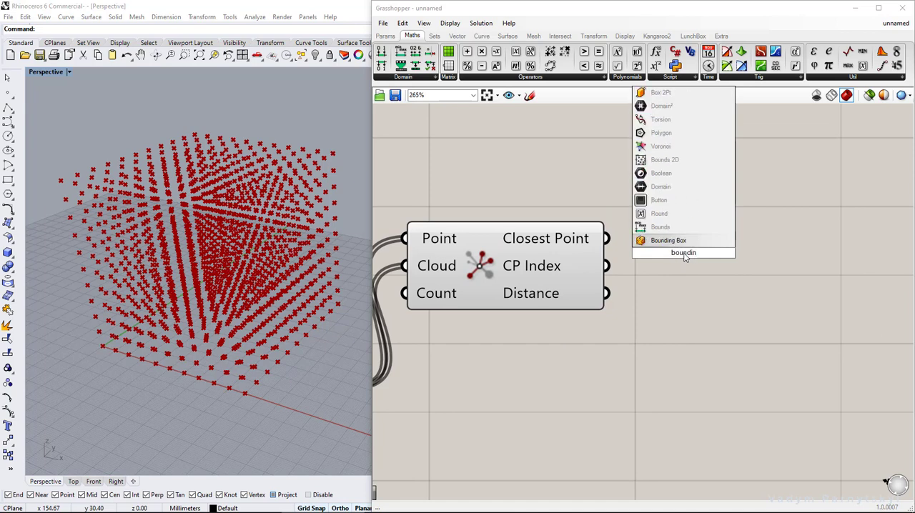
{"action": "type", "text": "g box"}
{"action": "key", "text": "Return"}
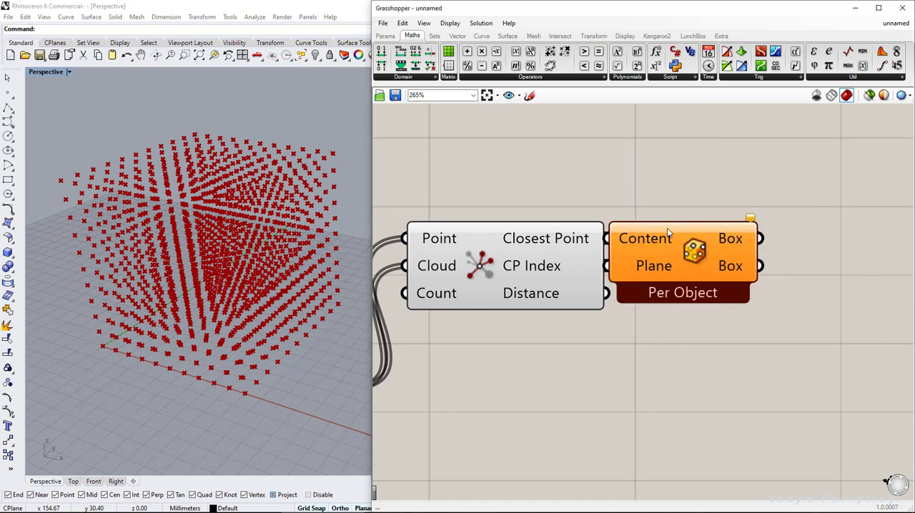
{"action": "left_click_drag", "start_coordinate": [607, 238], "coordinate": [643, 245]}
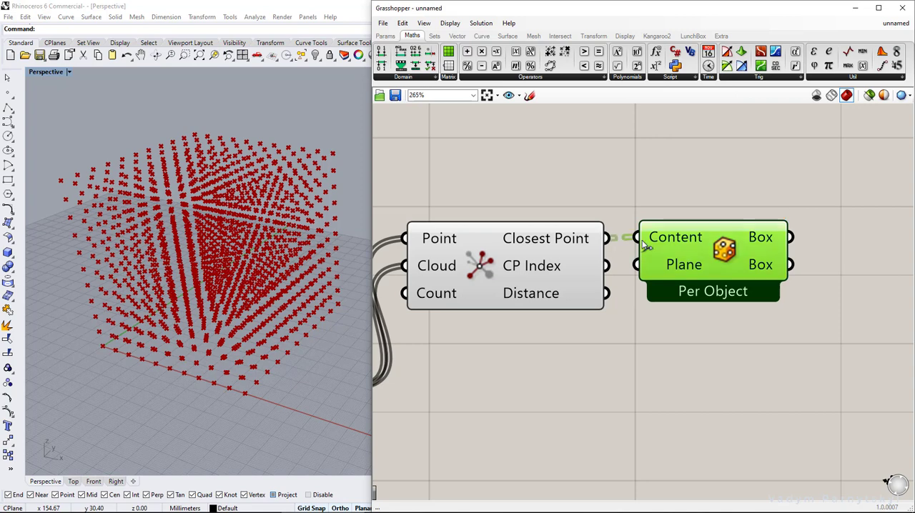
Place a Deconstruct Box component beside the Bounding Box and feed it the first Box output
{"action": "right_click_drag", "start_coordinate": [828, 249], "coordinate": [662, 247]}
{"action": "double_click", "coordinate": [679, 242]}
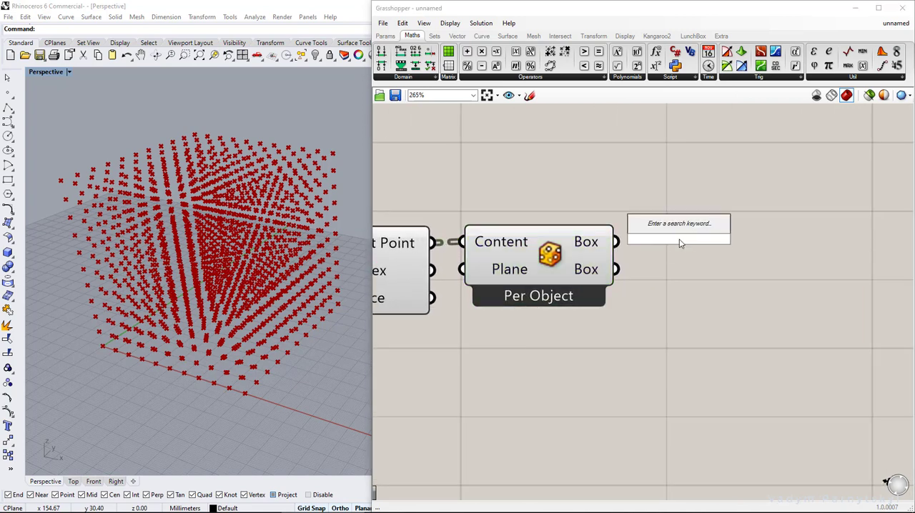
{"action": "type", "text": "deconstruct"}
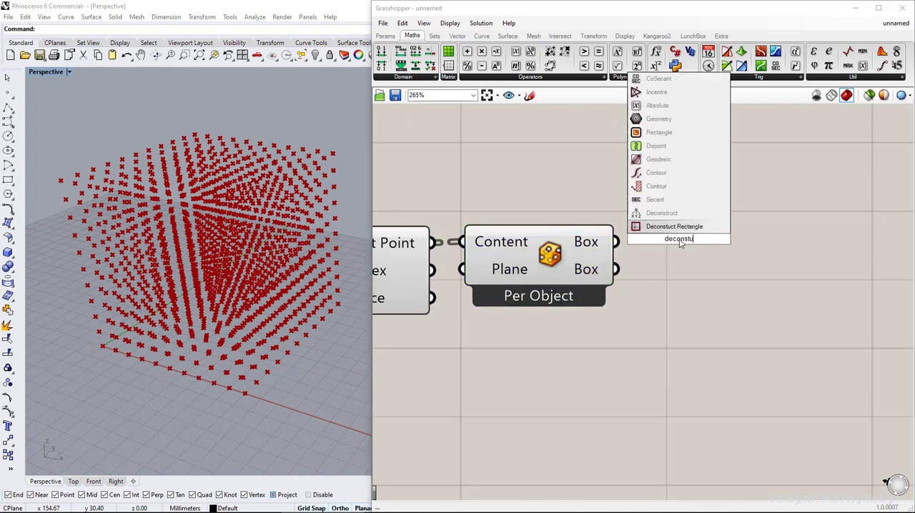
{"action": "left_click", "coordinate": [666, 200]}
{"action": "left_click_drag", "start_coordinate": [664, 198], "coordinate": [711, 204]}
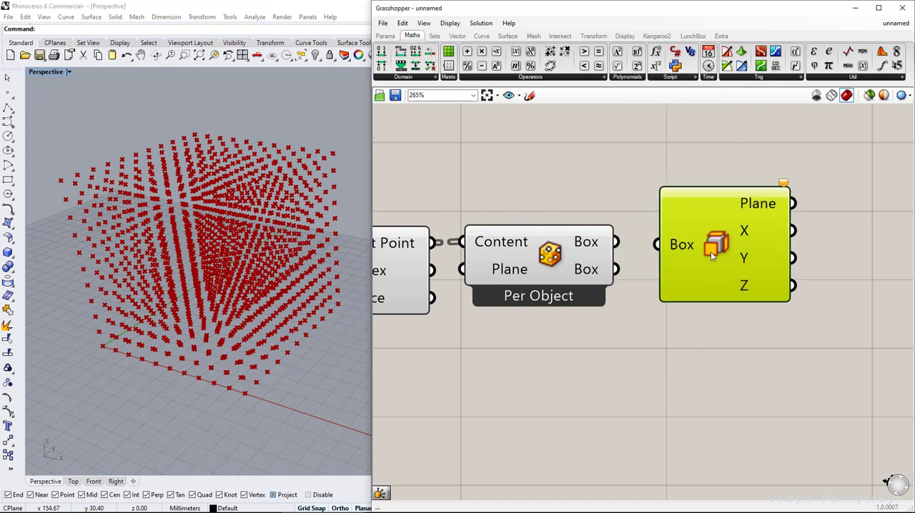
{"action": "left_click_drag", "start_coordinate": [655, 241], "coordinate": [616, 242]}
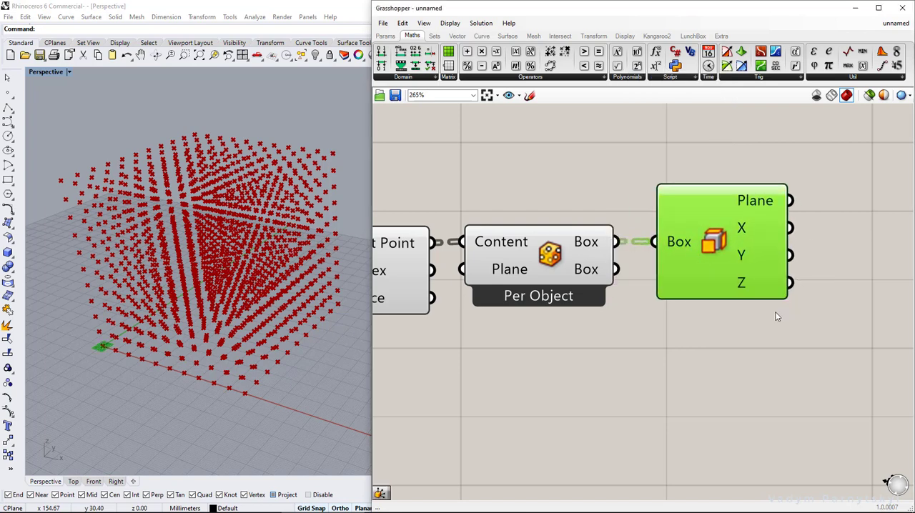
Place a Deconstruct Domain component beside Deconstruct Box and stack two copies of it underneath
{"action": "right_click_drag", "start_coordinate": [776, 312], "coordinate": [644, 283]}
{"action": "double_click", "coordinate": [704, 201]}
{"action": "type", "text": "decons"}
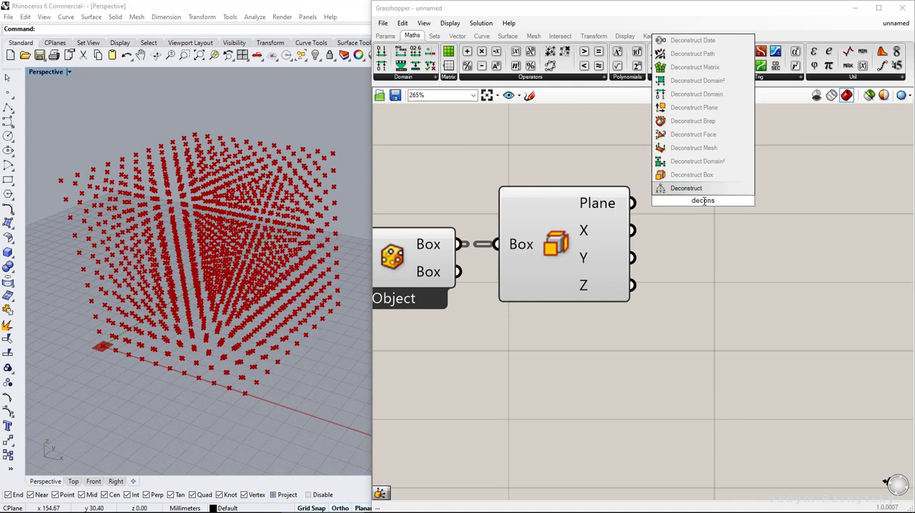
{"action": "left_click", "coordinate": [694, 93]}
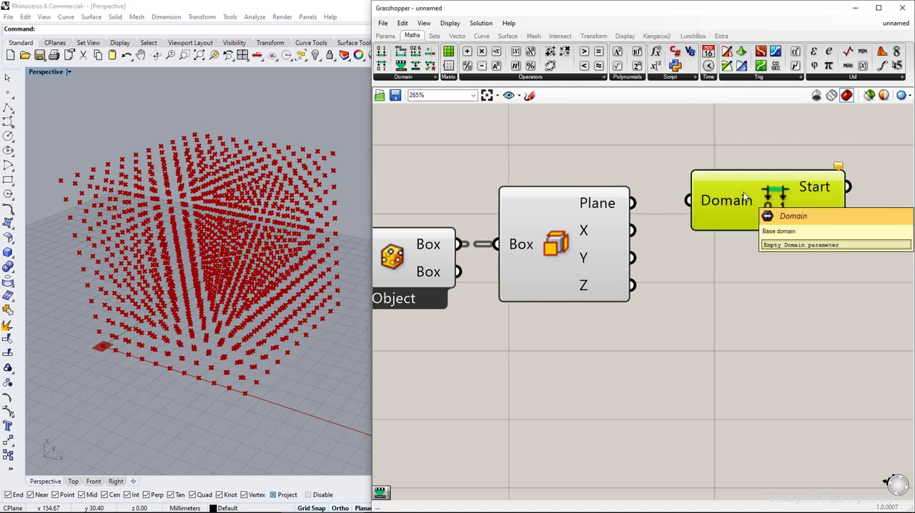
{"action": "key", "text": "ctrl+c"}
{"action": "key", "text": "ctrl+v"}
{"action": "key", "text": "ctrl+v"}
{"action": "left_click_drag", "start_coordinate": [747, 218], "coordinate": [736, 329]}
{"action": "left_click", "coordinate": [744, 238]}
{"action": "left_click_drag", "start_coordinate": [744, 238], "coordinate": [729, 280]}
{"action": "left_click_drag", "start_coordinate": [730, 325], "coordinate": [726, 327]}
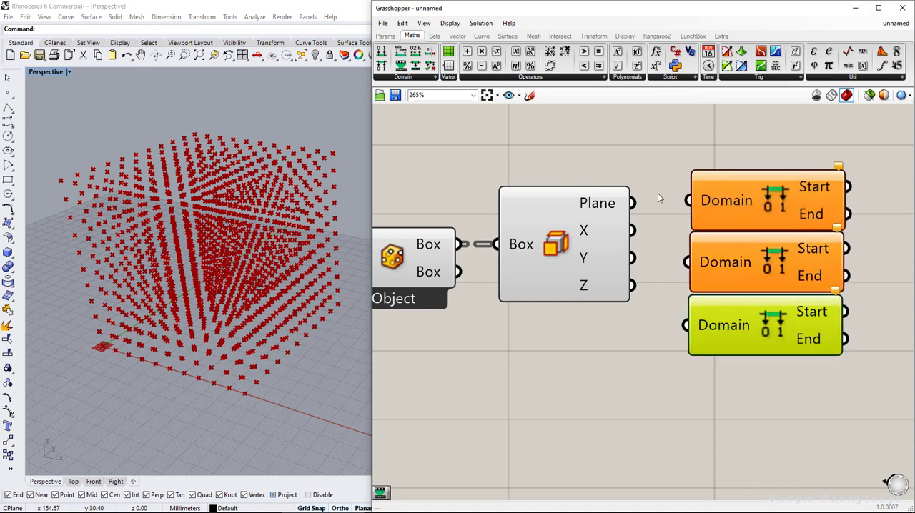
Connect the X, Y and Z outputs of Deconstruct Box to the three Deconstruct Domain components in order
{"action": "mouse_move", "coordinate": [688, 201]}
{"action": "left_mouse_down"}
{"action": "mouse_move", "coordinate": [632, 203]}
{"action": "mouse_move", "coordinate": [687, 201]}
{"action": "left_mouse_up"}
{"action": "key", "text": "ctrl+z"}
{"action": "left_click_drag", "start_coordinate": [633, 261], "coordinate": [686, 262]}
{"action": "left_click_drag", "start_coordinate": [632, 285], "coordinate": [686, 325]}
Place three Subtraction components in a stack, one beside each Deconstruct Domain component
{"action": "right_click_drag", "start_coordinate": [819, 333], "coordinate": [698, 341]}
{"action": "left_click_drag", "start_coordinate": [482, 65], "coordinate": [800, 280]}
{"action": "left_click_drag", "start_coordinate": [765, 331], "coordinate": [811, 343]}
{"action": "left_click_drag", "start_coordinate": [793, 290], "coordinate": [820, 280]}
{"action": "left_click_drag", "start_coordinate": [811, 333], "coordinate": [832, 323]}
{"action": "left_click_drag", "start_coordinate": [774, 220], "coordinate": [825, 223]}
{"action": "left_click_drag", "start_coordinate": [825, 284], "coordinate": [825, 290]}
{"action": "left_click_drag", "start_coordinate": [819, 218], "coordinate": [819, 223]}
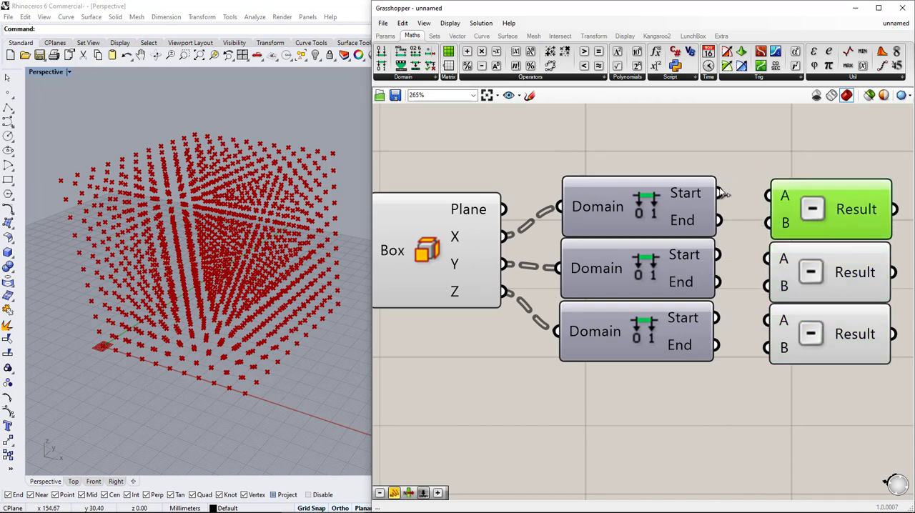
Wire each Deconstruct Domain's End to input A and its Start to input B of the neighbouring Subtraction component
{"action": "left_click_drag", "start_coordinate": [719, 193], "coordinate": [767, 223]}
{"action": "left_click_drag", "start_coordinate": [719, 220], "coordinate": [767, 196]}
{"action": "left_click_drag", "start_coordinate": [717, 255], "coordinate": [766, 259]}
{"action": "left_click_drag", "start_coordinate": [716, 318], "coordinate": [766, 348]}
{"action": "left_click_drag", "start_coordinate": [715, 345], "coordinate": [767, 322]}
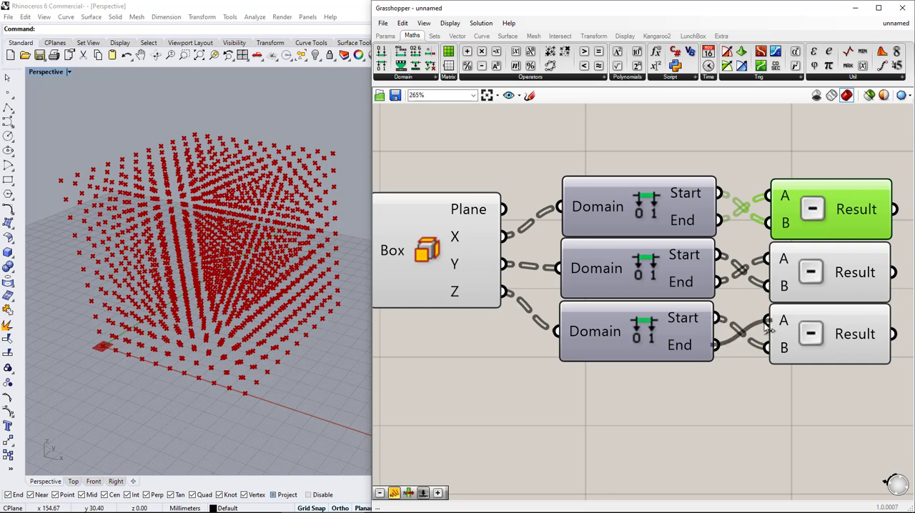
Place a Merge component and connect the three Subtraction results to its D1, D2 and D3 inputs
{"action": "right_click_drag", "start_coordinate": [734, 302], "coordinate": [594, 300]}
{"action": "double_click", "coordinate": [813, 250]}
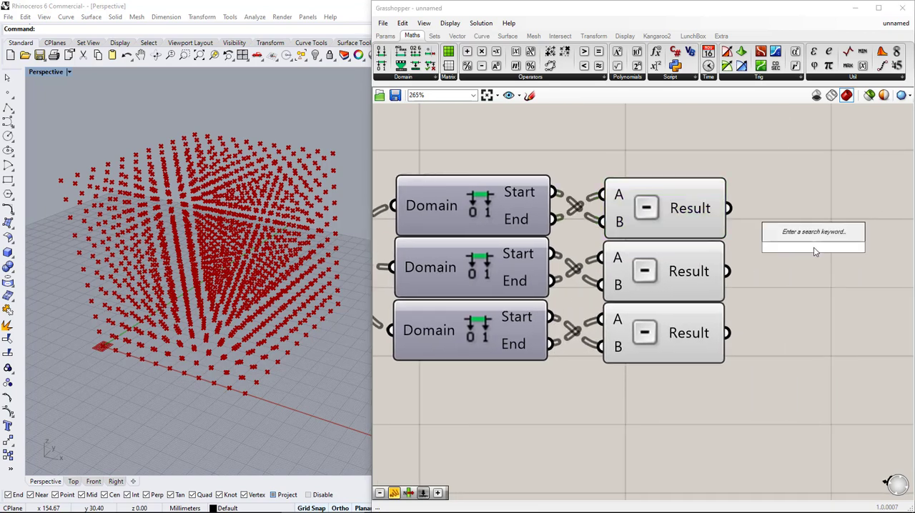
{"action": "type", "text": "merge"}
{"action": "key", "text": "Return"}
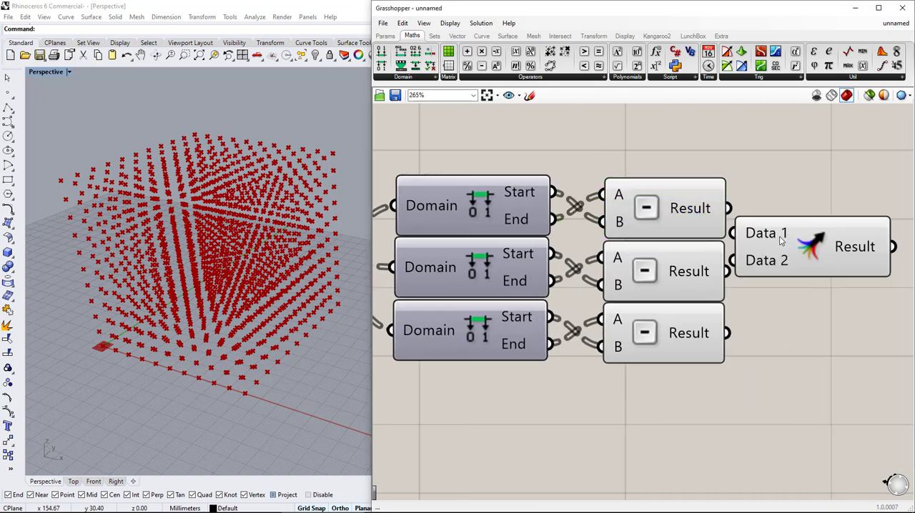
{"action": "left_click_drag", "start_coordinate": [842, 252], "coordinate": [806, 252]}
{"action": "right_click_drag", "start_coordinate": [752, 294], "coordinate": [609, 288]}
{"action": "left_click_drag", "start_coordinate": [585, 202], "coordinate": [620, 223]}
{"action": "left_click_drag", "start_coordinate": [585, 265], "coordinate": [621, 250]}
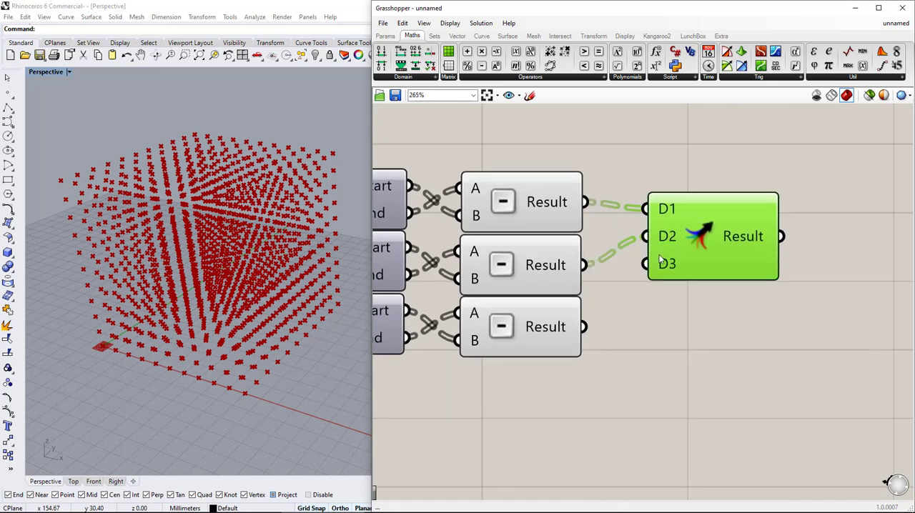
{"action": "left_click_drag", "start_coordinate": [585, 328], "coordinate": [648, 265]}
{"action": "left_click_drag", "start_coordinate": [709, 266], "coordinate": [711, 285]}
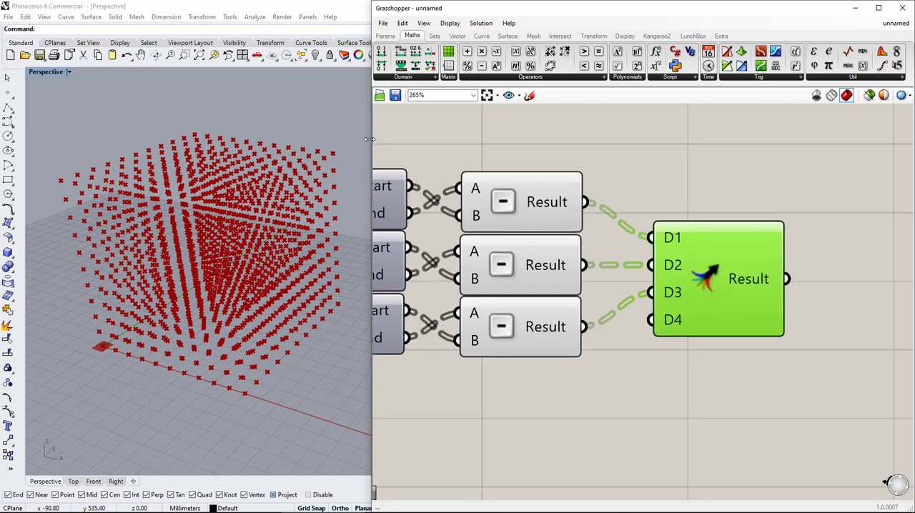
Place a LunchBox K-Means Clustering component after the Merge component and connect the merged result to Training Inputs
{"action": "left_click_drag", "start_coordinate": [369, 140], "coordinate": [352, 140]}
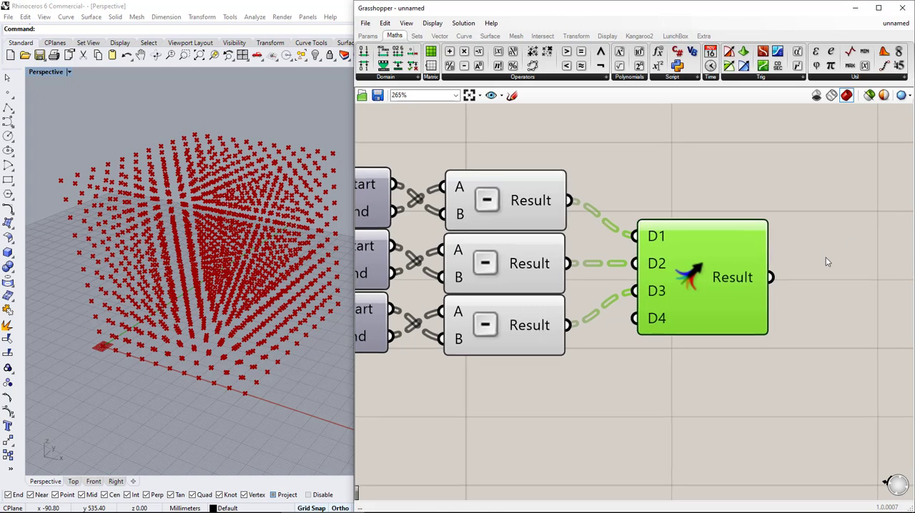
{"action": "left_click", "coordinate": [675, 35]}
{"action": "left_click", "coordinate": [543, 78]}
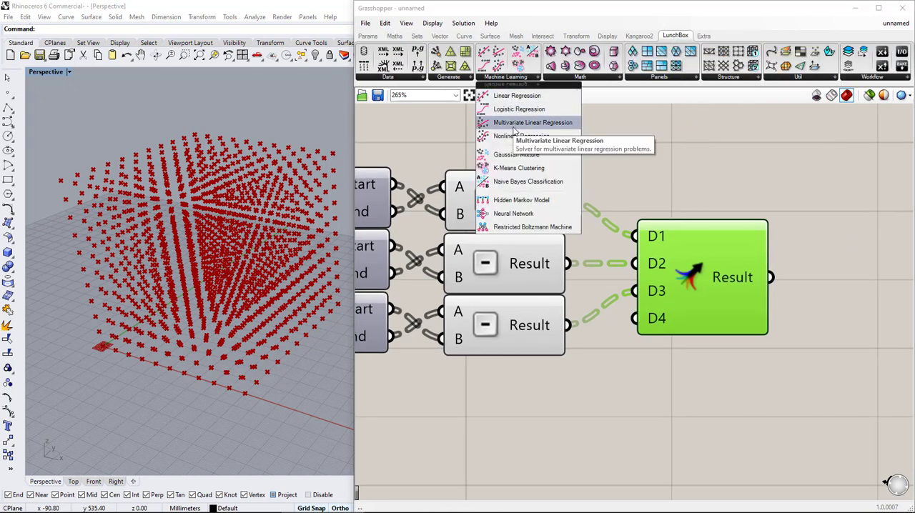
{"action": "left_click", "coordinate": [519, 168]}
{"action": "left_click", "coordinate": [899, 380]}
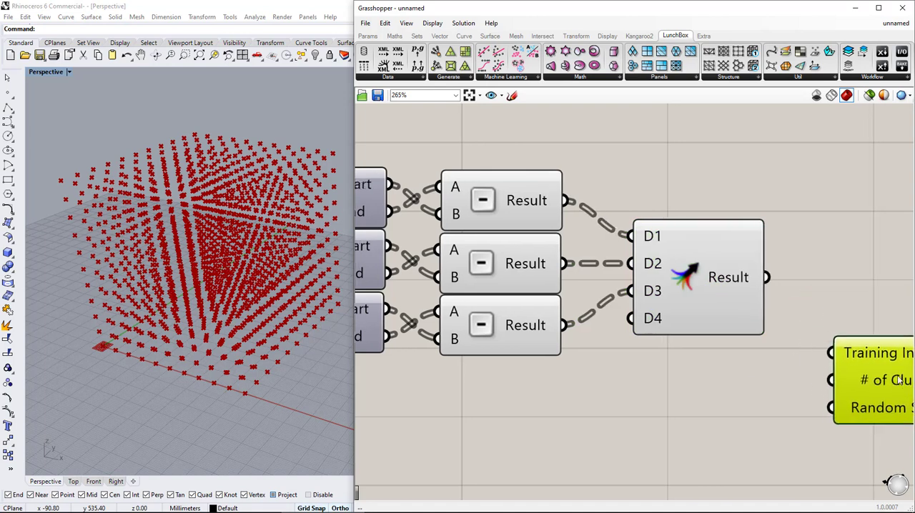
{"action": "right_click_drag", "start_coordinate": [899, 380], "coordinate": [667, 352]}
{"action": "left_click_drag", "start_coordinate": [533, 250], "coordinate": [605, 330]}
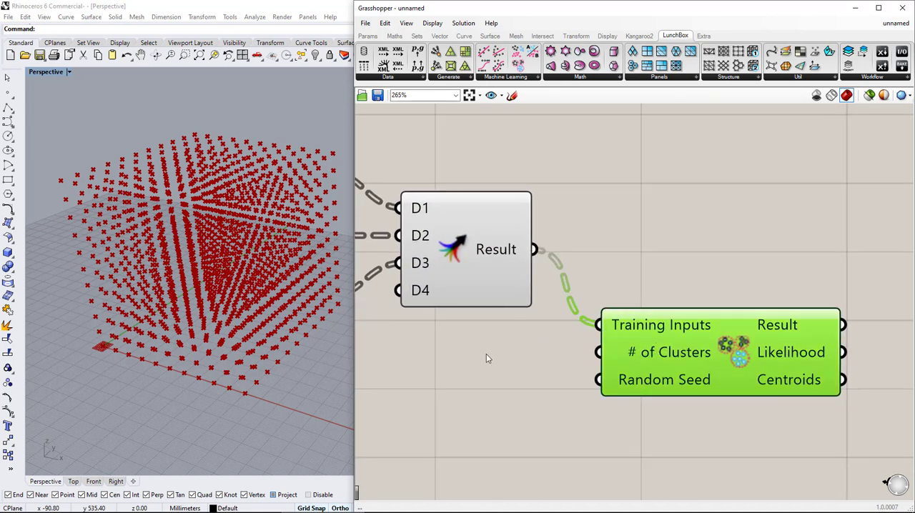
Create a number slider with the value 6 and connect it to the # of Clusters input
{"action": "double_click", "coordinate": [424, 355]}
{"action": "type", "text": "6"}
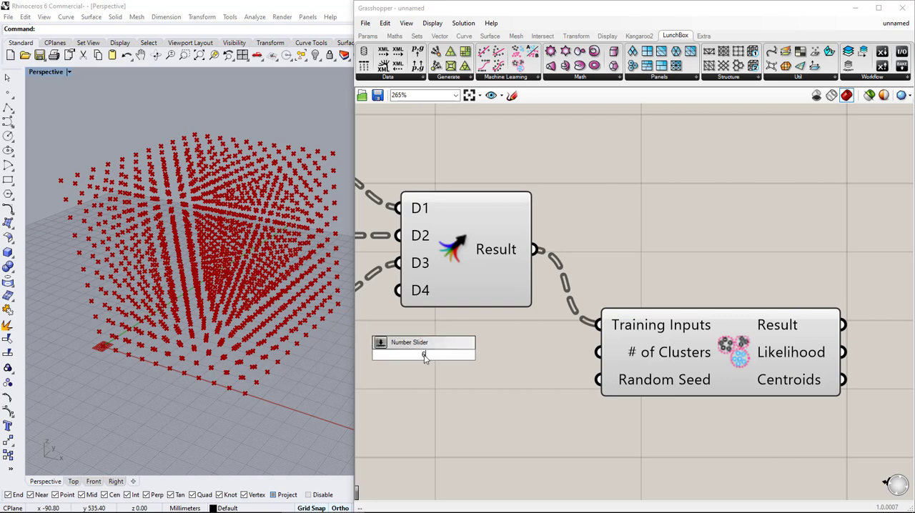
{"action": "key", "text": "Return"}
{"action": "left_click", "coordinate": [377, 360]}
{"action": "left_click_drag", "start_coordinate": [377, 360], "coordinate": [374, 357]}
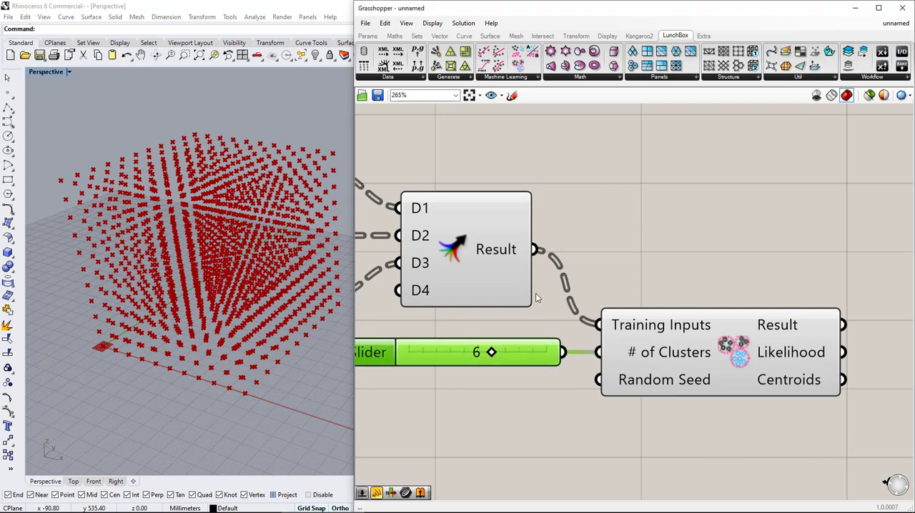
Place a Create Set component beside the clustering component and connect the clustering Result to its List input
{"action": "right_click_drag", "start_coordinate": [849, 327], "coordinate": [643, 267]}
{"action": "scroll", "coordinate": [698, 283], "scroll_direction": "down", "scroll_amount": 2}
{"action": "double_click", "coordinate": [643, 266]}
{"action": "type", "text": "c"}
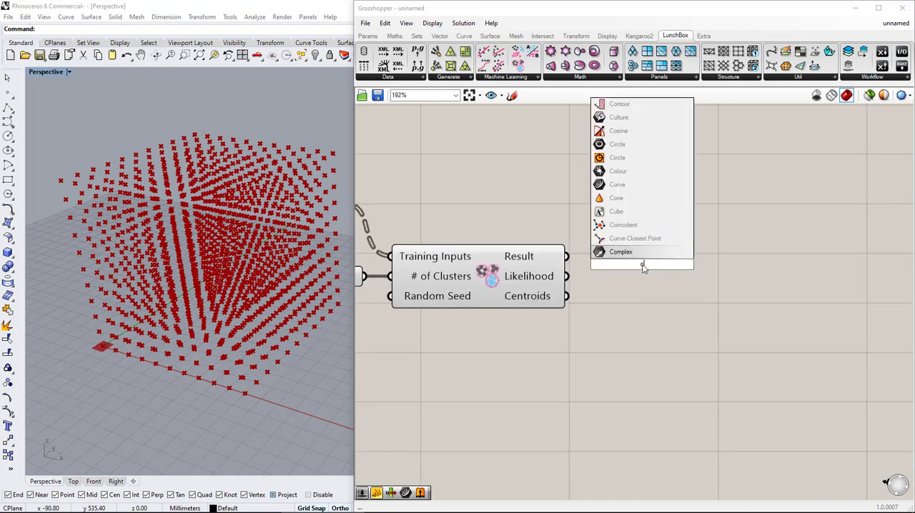
{"action": "type", "text": "rea"}
{"action": "left_click", "coordinate": [632, 253]}
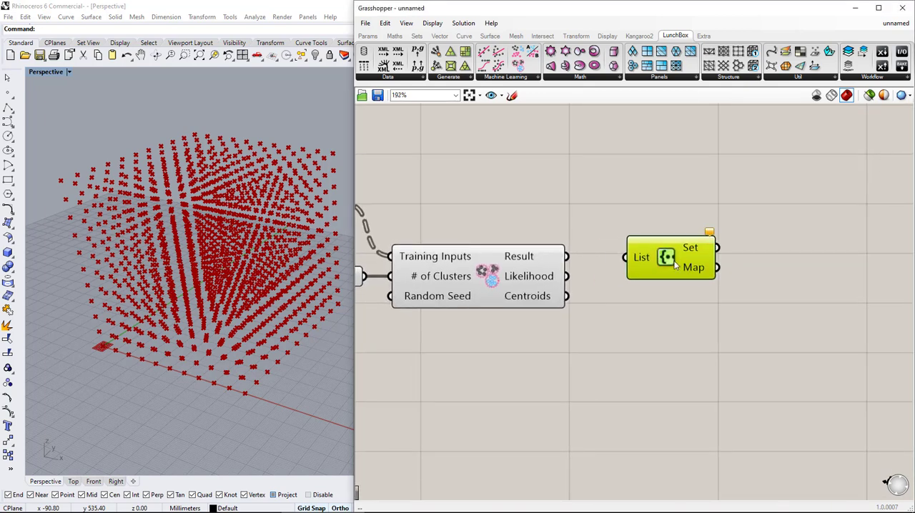
{"action": "left_click_drag", "start_coordinate": [640, 258], "coordinate": [566, 256]}
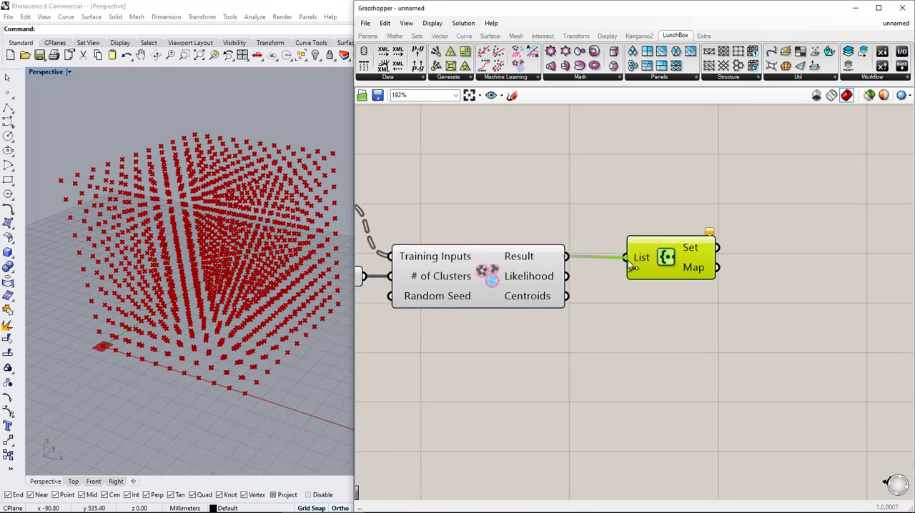
Place a List Length component beside Create Set and connect the Set output to it
{"action": "left_click", "coordinate": [368, 36]}
{"action": "left_click", "coordinate": [774, 243]}
{"action": "double_click", "coordinate": [777, 242]}
{"action": "type", "text": "list"}
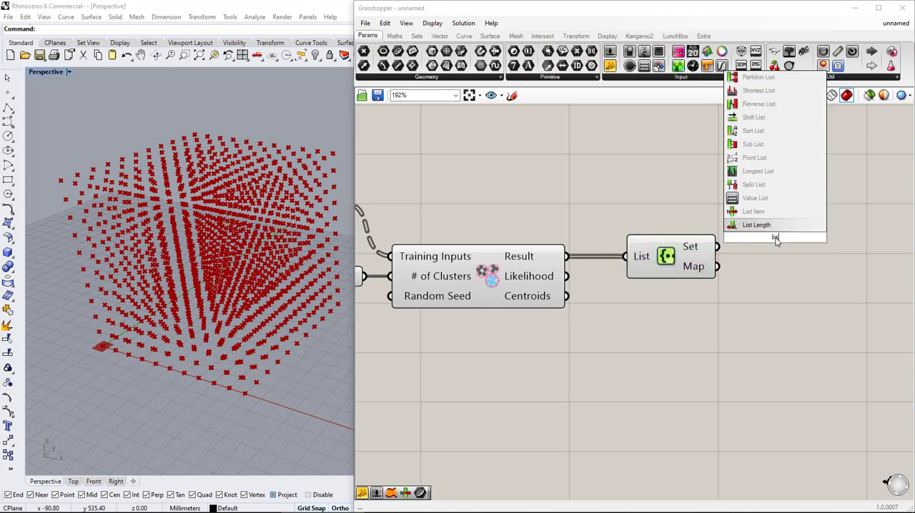
{"action": "type", "text": " le"}
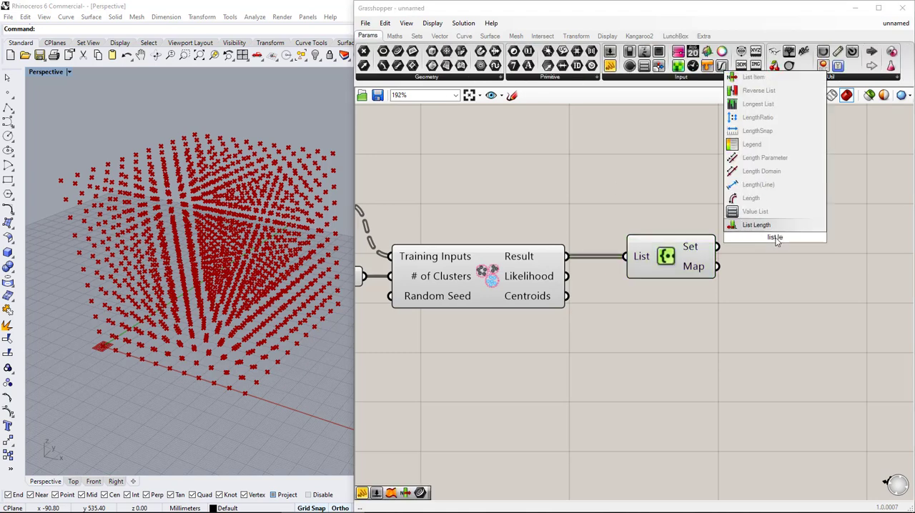
{"action": "left_click", "coordinate": [777, 228]}
{"action": "left_click_drag", "start_coordinate": [777, 233], "coordinate": [806, 242]}
{"action": "left_click_drag", "start_coordinate": [719, 247], "coordinate": [749, 249]}
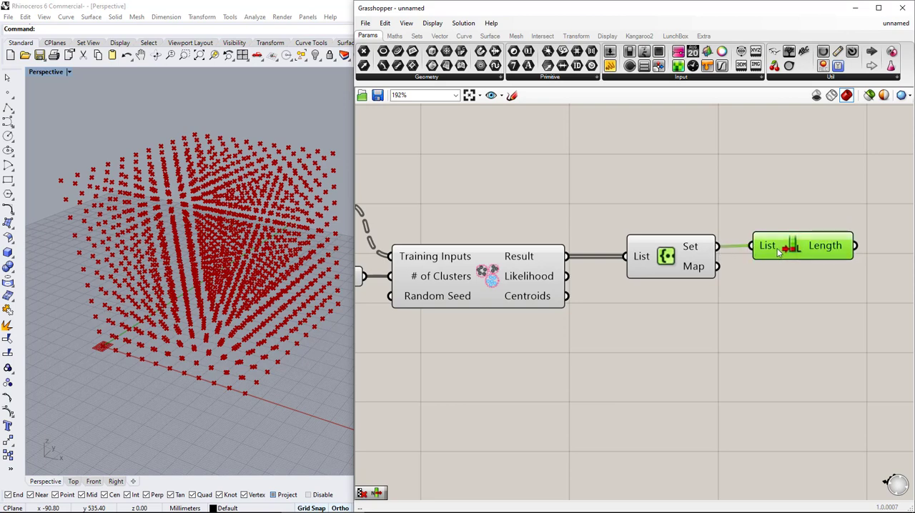
Search for a gradient and place a Gradient component beside List Length
{"action": "right_click_drag", "start_coordinate": [803, 296], "coordinate": [565, 295]}
{"action": "double_click", "coordinate": [691, 282]}
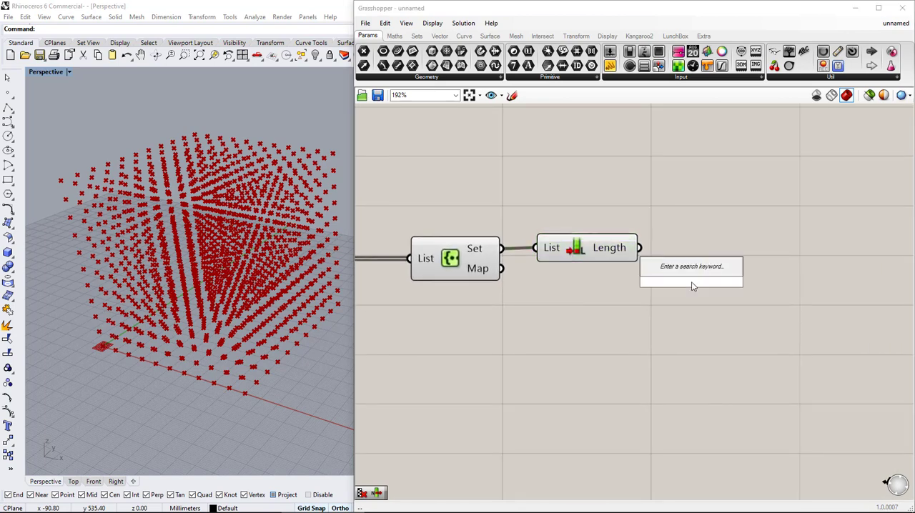
{"action": "type", "text": "Gradien"}
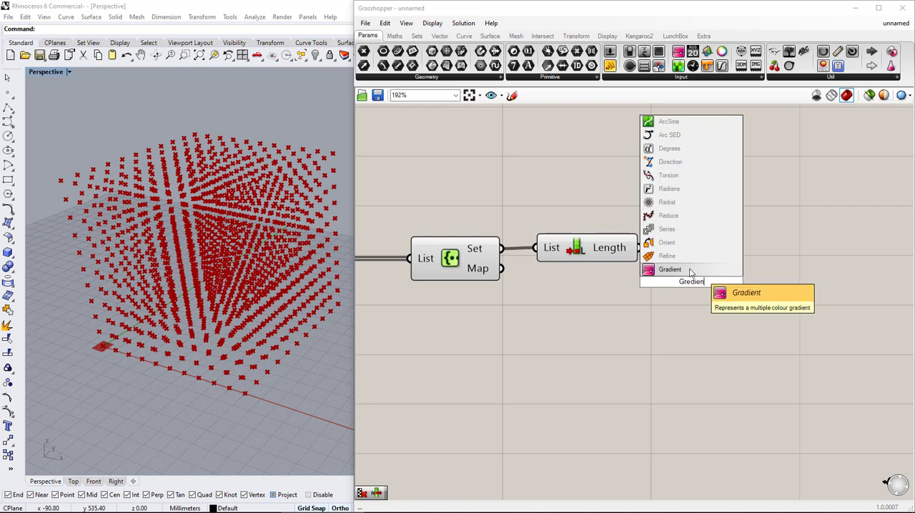
{"action": "key", "text": "Return"}
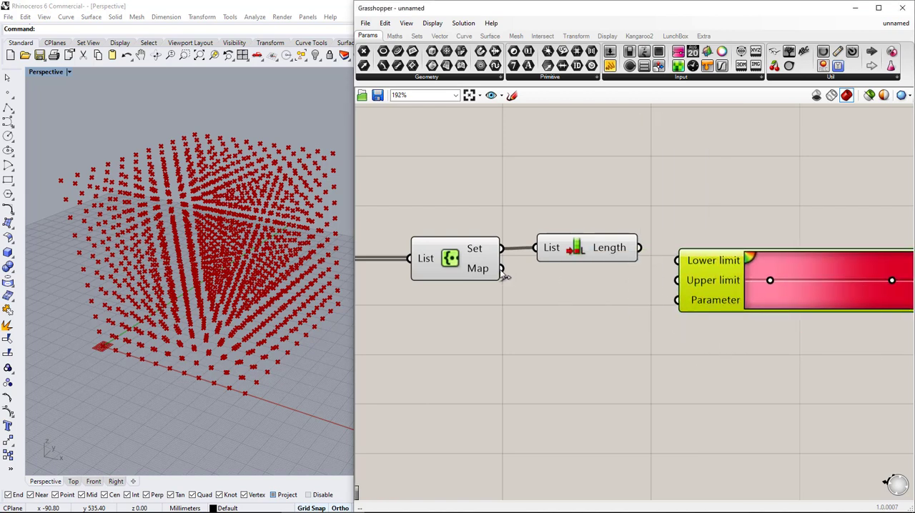
Connect the Create Set Map output to the gradient's Parameter input and the List Length output to its Upper limit
{"action": "left_click_drag", "start_coordinate": [502, 270], "coordinate": [680, 299]}
{"action": "left_click_drag", "start_coordinate": [640, 248], "coordinate": [721, 260]}
{"action": "mouse_move", "coordinate": [666, 333]}
{"action": "right_mouse_down"}
{"action": "mouse_move", "coordinate": [537, 318]}
{"action": "mouse_move", "coordinate": [592, 325]}
{"action": "right_mouse_up"}
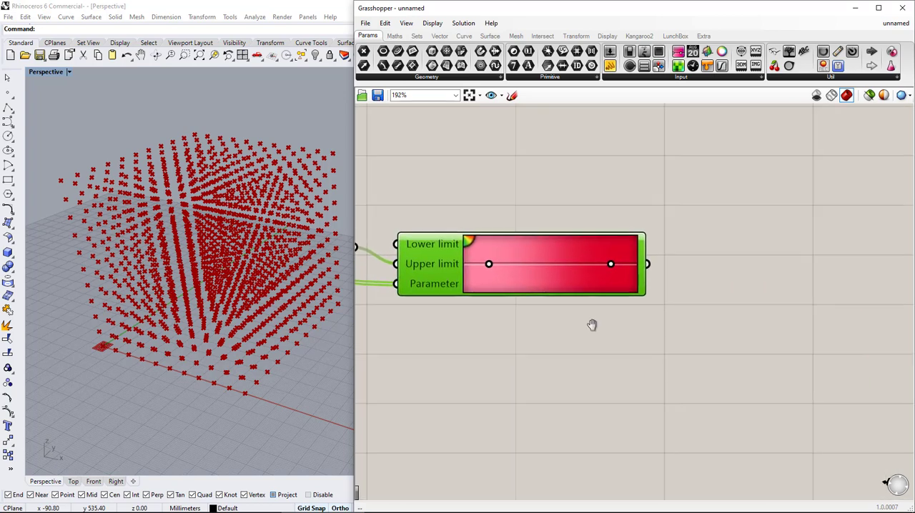
Place a Split ARGB component after the gradient and connect the gradient output to its Colour input
{"action": "double_click", "coordinate": [762, 265]}
{"action": "type", "text": "ARGB"}
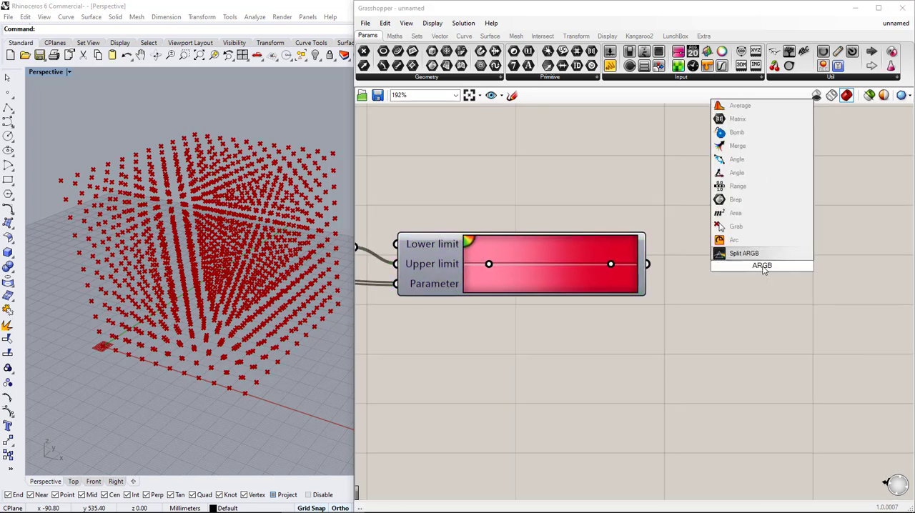
{"action": "key", "text": "Return"}
{"action": "left_click_drag", "start_coordinate": [647, 264], "coordinate": [737, 274]}
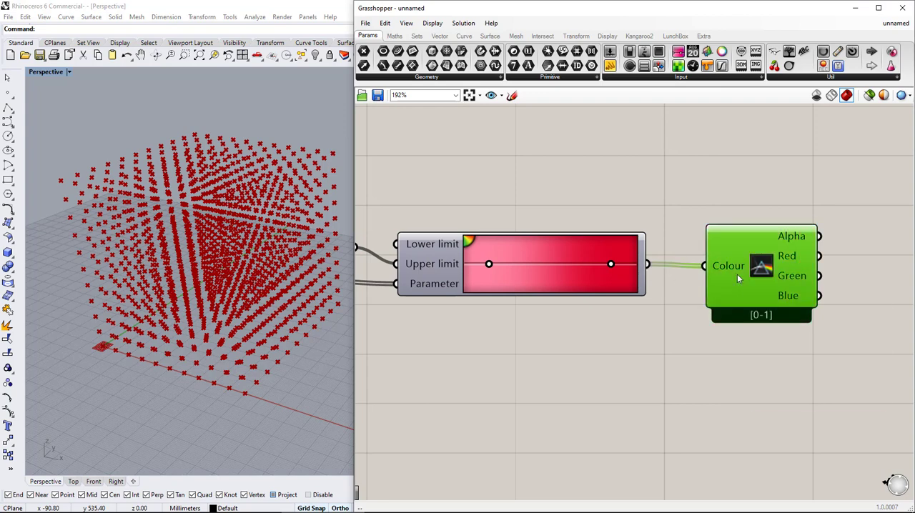
{"action": "mouse_move", "coordinate": [737, 274]}
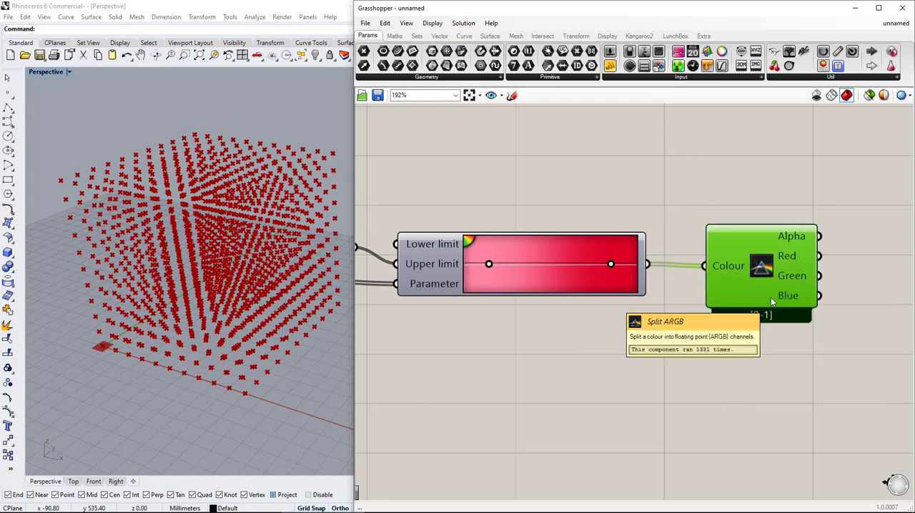
Place a Colour RGB component beside the Split ARGB component
{"action": "right_click_drag", "start_coordinate": [812, 276], "coordinate": [542, 286]}
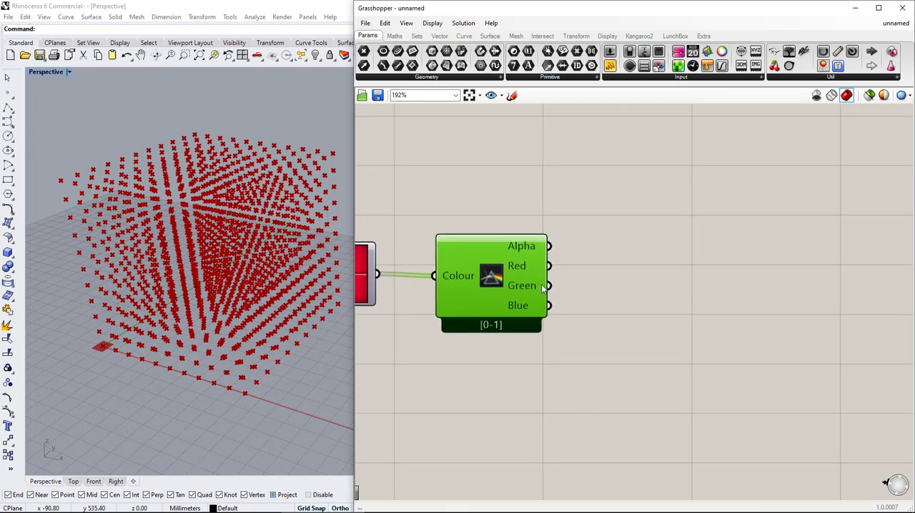
{"action": "double_click", "coordinate": [680, 245]}
{"action": "type", "text": "RGB"}
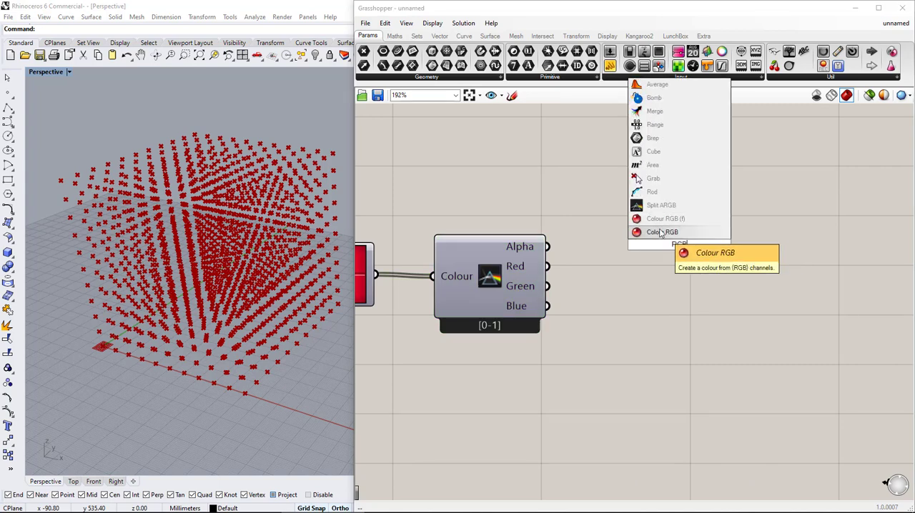
{"action": "left_click", "coordinate": [657, 232]}
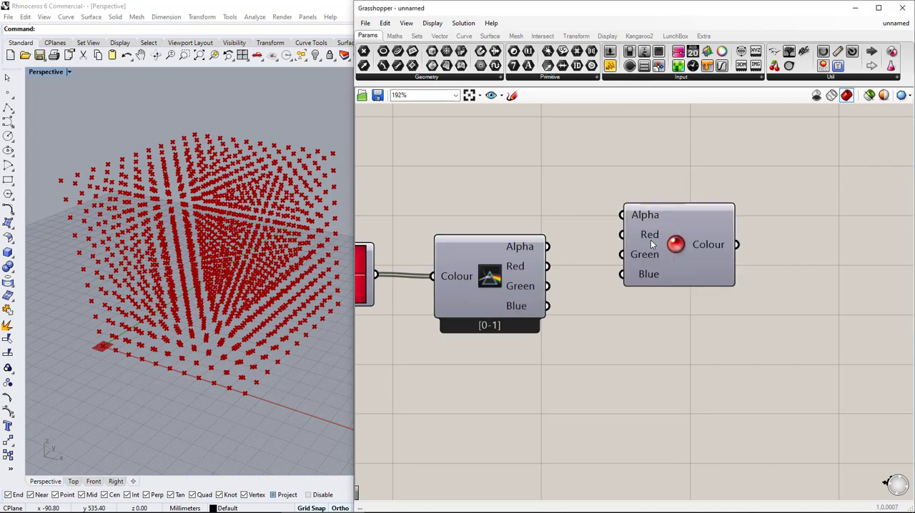
Create a number slider with the value 255, name it Alpha and connect it to the Alpha input of Colour RGB
{"action": "double_click", "coordinate": [486, 208]}
{"action": "type", "text": "255"}
{"action": "key", "text": "Return"}
{"action": "right_click", "coordinate": [452, 206]}
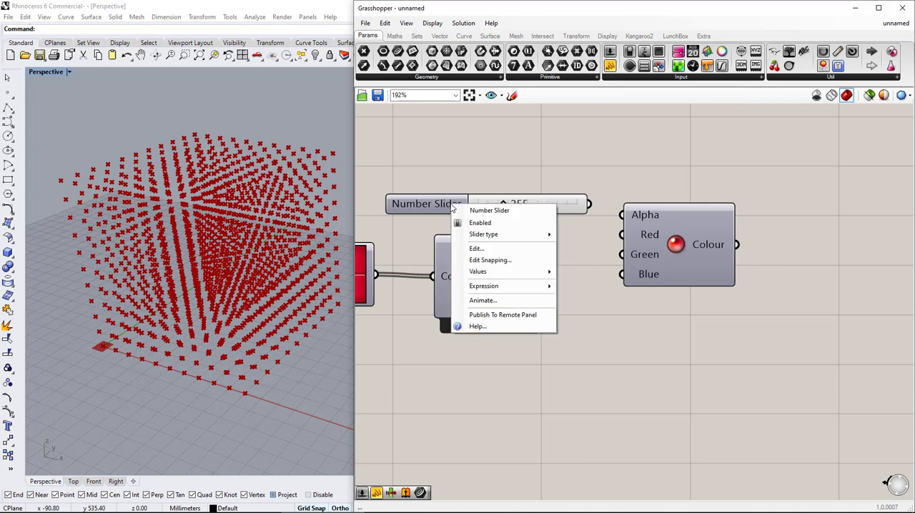
{"action": "type", "text": "Alp"}
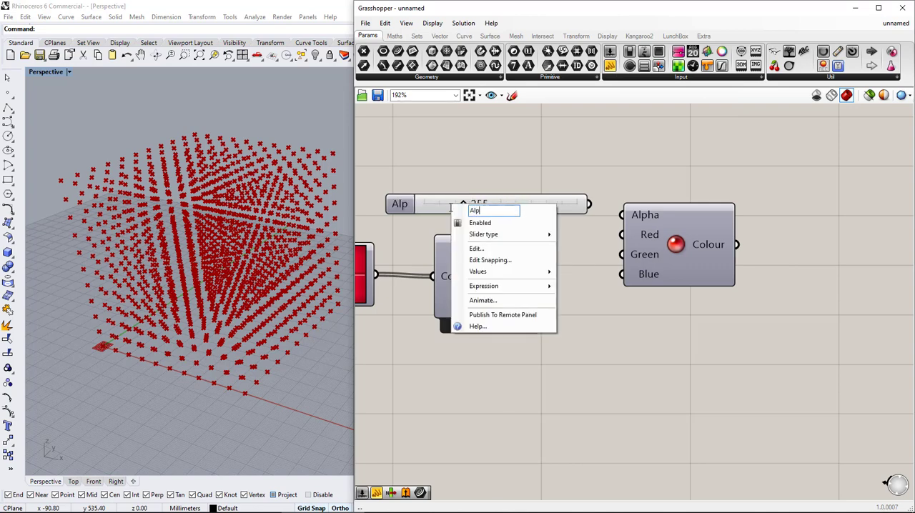
{"action": "type", "text": "ha"}
{"action": "key", "text": "Return"}
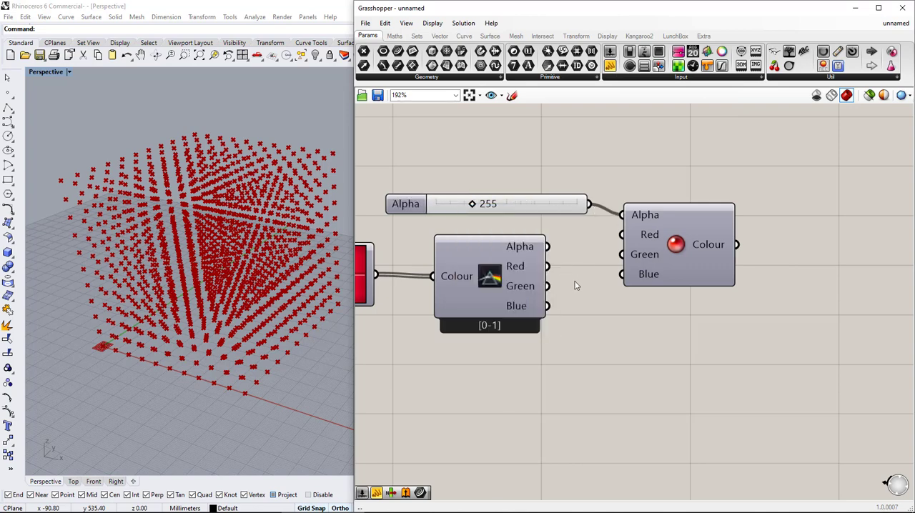
Align Colour RGB with Split ARGB and connect the Red, Green and Blue outputs to the matching inputs
{"action": "left_click_drag", "start_coordinate": [676, 243], "coordinate": [673, 274]}
{"action": "left_click_drag", "start_coordinate": [619, 266], "coordinate": [619, 286]}
{"action": "left_click_drag", "start_coordinate": [548, 306], "coordinate": [619, 306]}
Place a Custom Preview component and connect the Colour RGB output to its Material input
{"action": "double_click", "coordinate": [794, 225]}
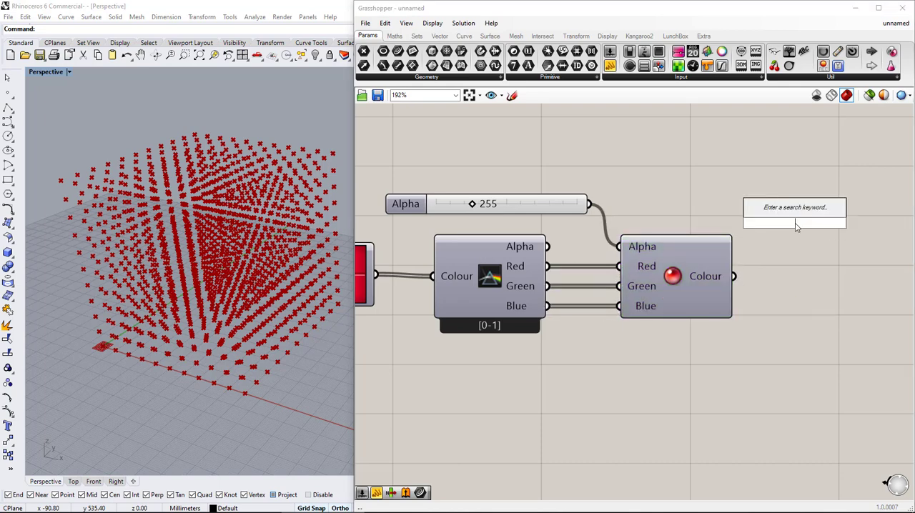
{"action": "type", "text": "Cust"}
{"action": "left_click", "coordinate": [789, 211]}
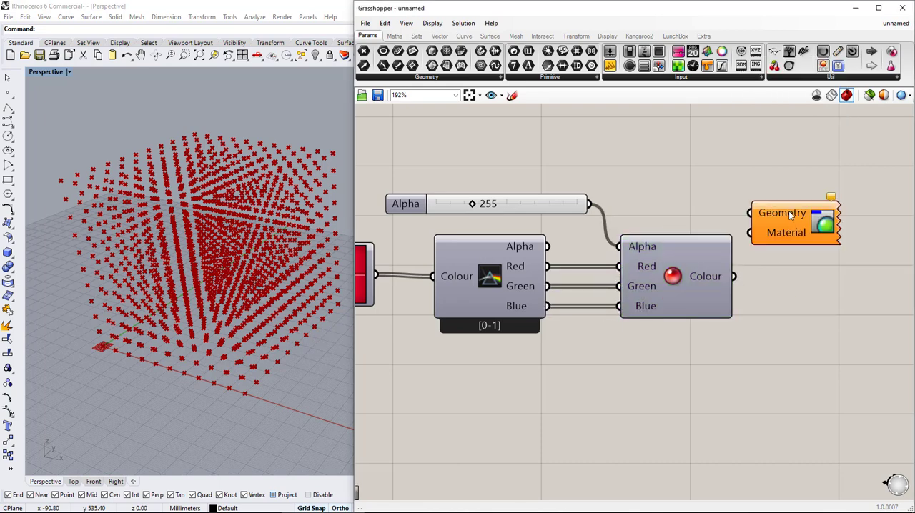
{"action": "left_click_drag", "start_coordinate": [794, 233], "coordinate": [816, 213]}
{"action": "left_click_drag", "start_coordinate": [735, 276], "coordinate": [766, 217]}
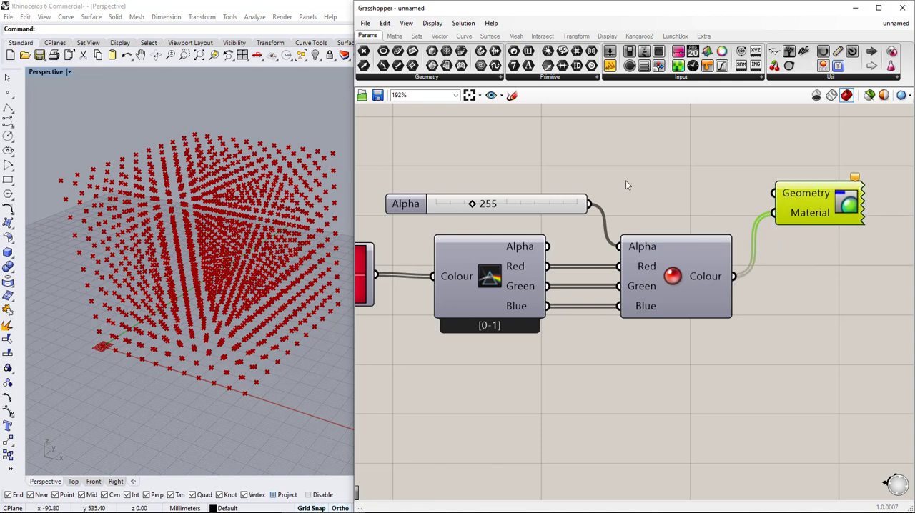
Connect the Python component's points output to the Geometry input of the Custom Preview component
{"action": "scroll", "coordinate": [626, 180], "scroll_direction": "down", "scroll_amount": 6}
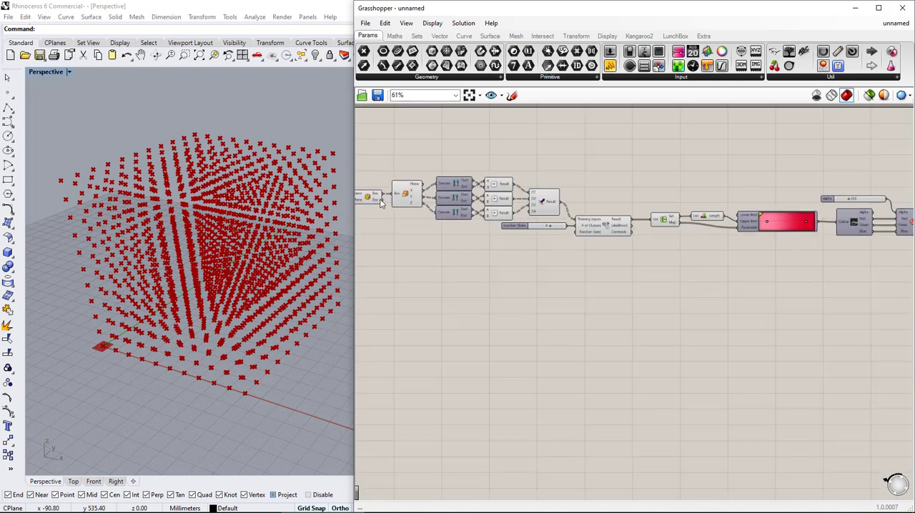
{"action": "mouse_move", "coordinate": [381, 203]}
{"action": "scroll", "coordinate": [494, 243], "scroll_direction": "down", "scroll_amount": 2}
{"action": "right_click_drag", "start_coordinate": [495, 243], "coordinate": [497, 194]}
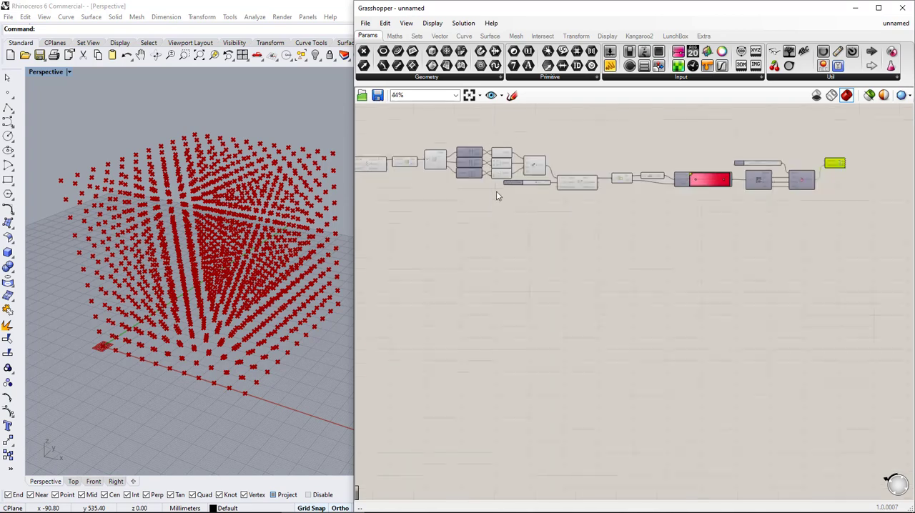
{"action": "scroll", "coordinate": [421, 180], "scroll_direction": "up", "scroll_amount": 1}
{"action": "right_click_drag", "start_coordinate": [421, 181], "coordinate": [520, 206]}
{"action": "scroll", "coordinate": [472, 207], "scroll_direction": "up", "scroll_amount": 2}
{"action": "mouse_move", "coordinate": [420, 212]}
{"action": "left_mouse_down"}
{"action": "mouse_move", "coordinate": [905, 239]}
{"action": "mouse_move", "coordinate": [909, 180]}
{"action": "mouse_move", "coordinate": [867, 176]}
{"action": "left_mouse_up"}
{"action": "scroll", "coordinate": [873, 172], "scroll_direction": "up", "scroll_amount": 3}
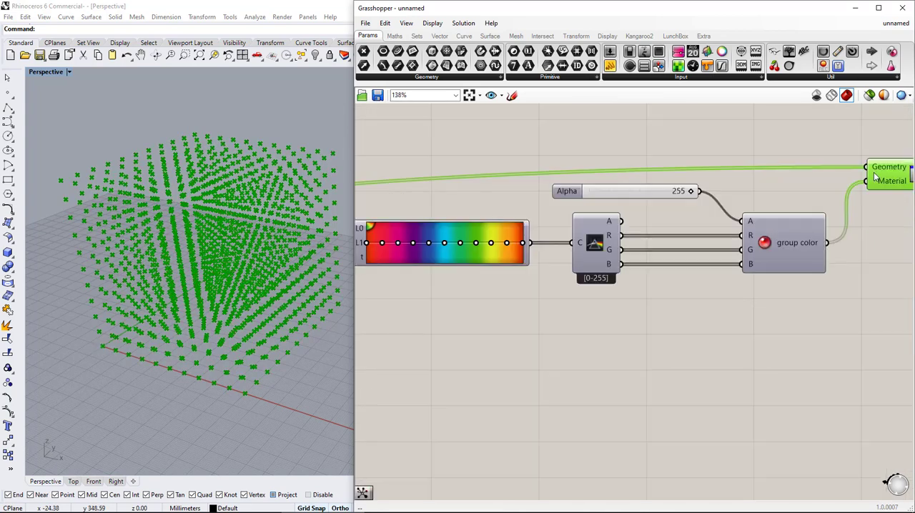
Set the number slider feeding the # of Clusters input to 8
{"action": "scroll", "coordinate": [733, 266], "scroll_direction": "down", "scroll_amount": 2}
{"action": "right_click_drag", "start_coordinate": [568, 275], "coordinate": [628, 280]}
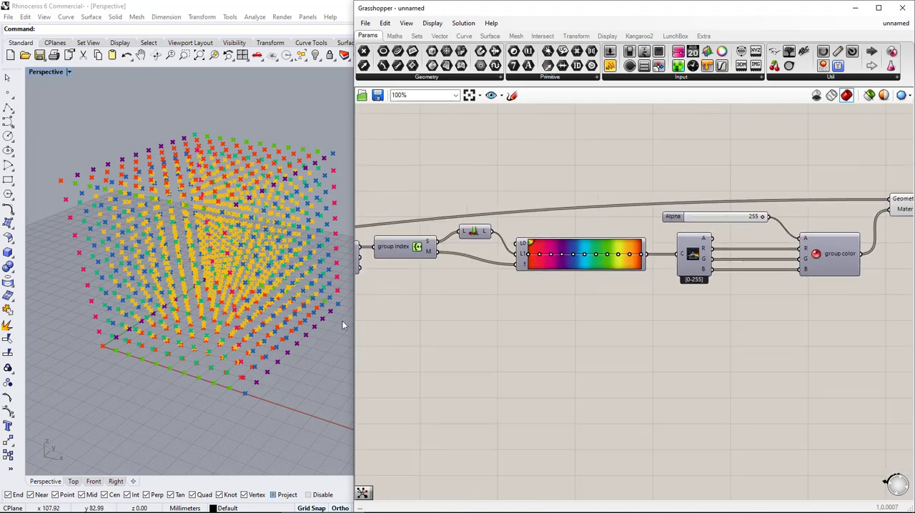
{"action": "right_click_drag", "start_coordinate": [480, 285], "coordinate": [815, 281]}
{"action": "scroll", "coordinate": [565, 277], "scroll_direction": "up", "scroll_amount": 1}
{"action": "scroll", "coordinate": [556, 279], "scroll_direction": "up", "scroll_amount": 3}
{"action": "mouse_move", "coordinate": [552, 264]}
{"action": "left_mouse_down"}
{"action": "mouse_move", "coordinate": [511, 266]}
{"action": "mouse_move", "coordinate": [556, 266]}
{"action": "left_mouse_up"}
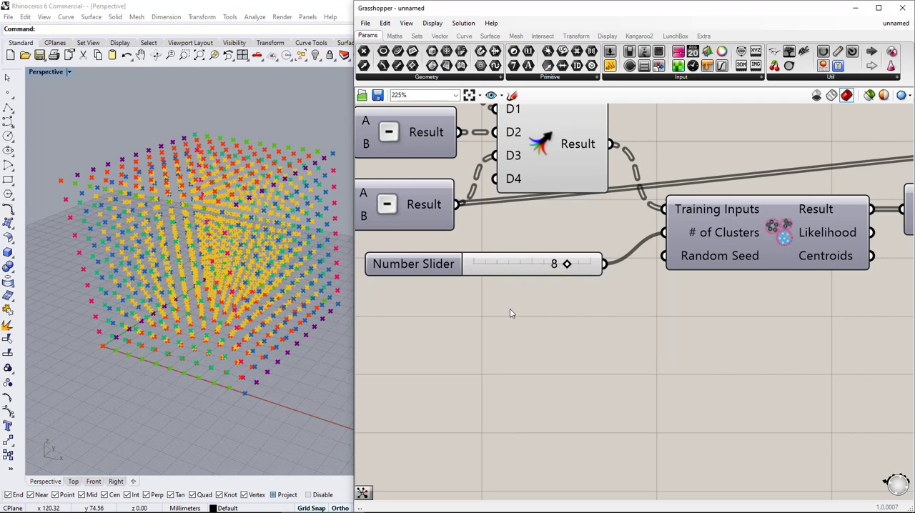
Try the green-yellow-red preset on the gradient component
{"action": "scroll", "coordinate": [511, 312], "scroll_direction": "down", "scroll_amount": 3}
{"action": "right_click_drag", "start_coordinate": [451, 303], "coordinate": [614, 300]}
{"action": "scroll", "coordinate": [626, 300], "scroll_direction": "down", "scroll_amount": 2}
{"action": "left_click_drag", "start_coordinate": [634, 292], "coordinate": [464, 298]}
{"action": "right_click_drag", "start_coordinate": [516, 327], "coordinate": [321, 301]}
{"action": "scroll", "coordinate": [742, 246], "scroll_direction": "up", "scroll_amount": 2}
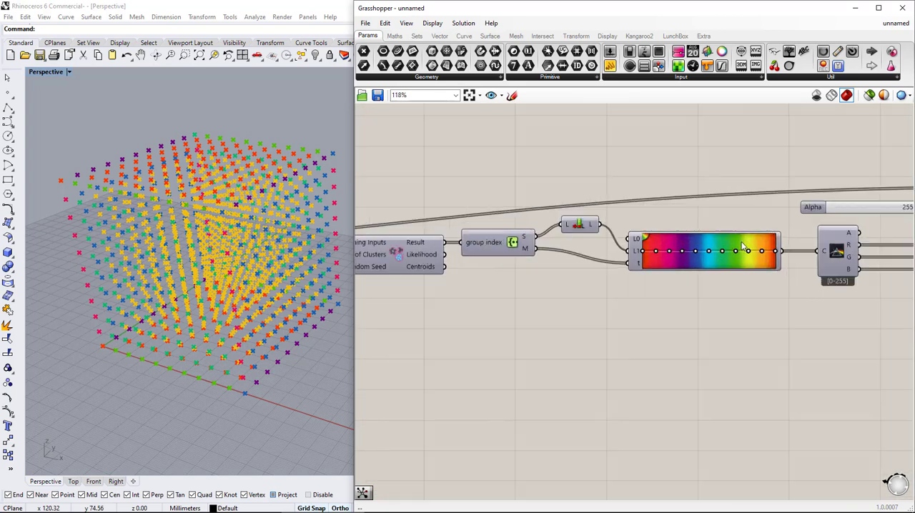
{"action": "right_click", "coordinate": [772, 259]}
{"action": "mouse_move", "coordinate": [806, 325]}
{"action": "left_click", "coordinate": [702, 363]}
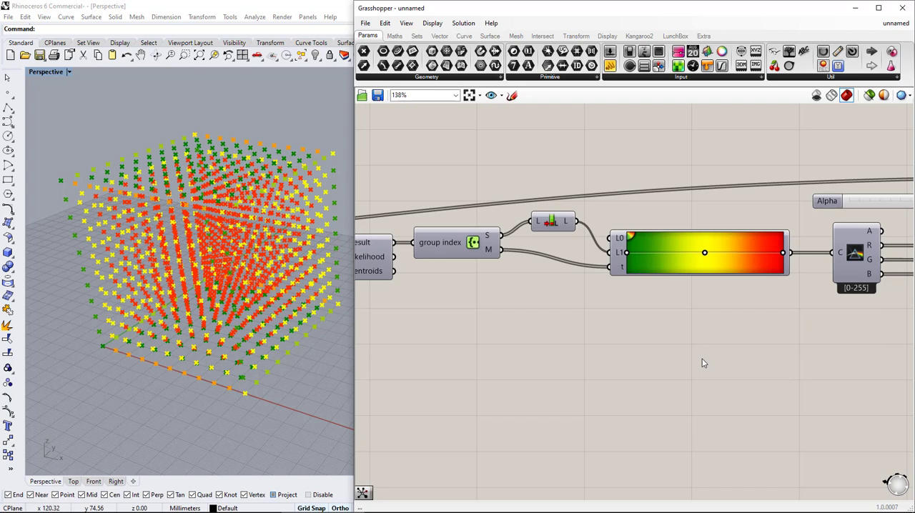
Try the white-to-black preset and the black-and-white striped preset on the gradient
{"action": "right_click", "coordinate": [688, 269]}
{"action": "mouse_move", "coordinate": [739, 323]}
{"action": "left_click", "coordinate": [805, 339]}
{"action": "right_click", "coordinate": [723, 267]}
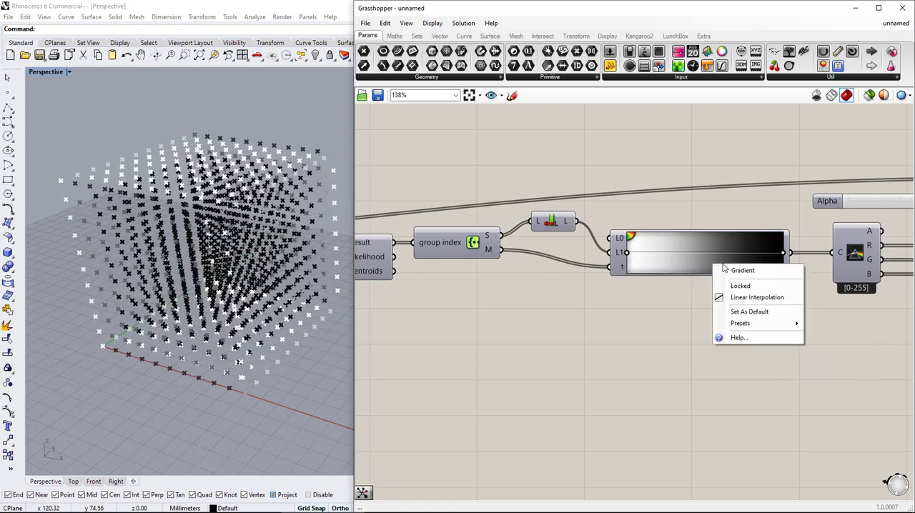
{"action": "left_click", "coordinate": [831, 407]}
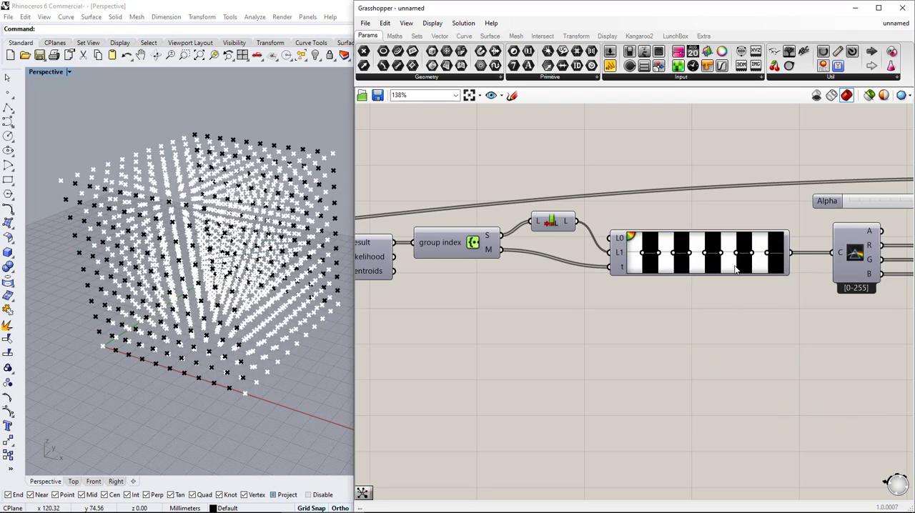
Apply the multicolour spectrum preset to the gradient
{"action": "right_click", "coordinate": [736, 269]}
{"action": "mouse_move", "coordinate": [771, 325]}
{"action": "left_click", "coordinate": [845, 401]}
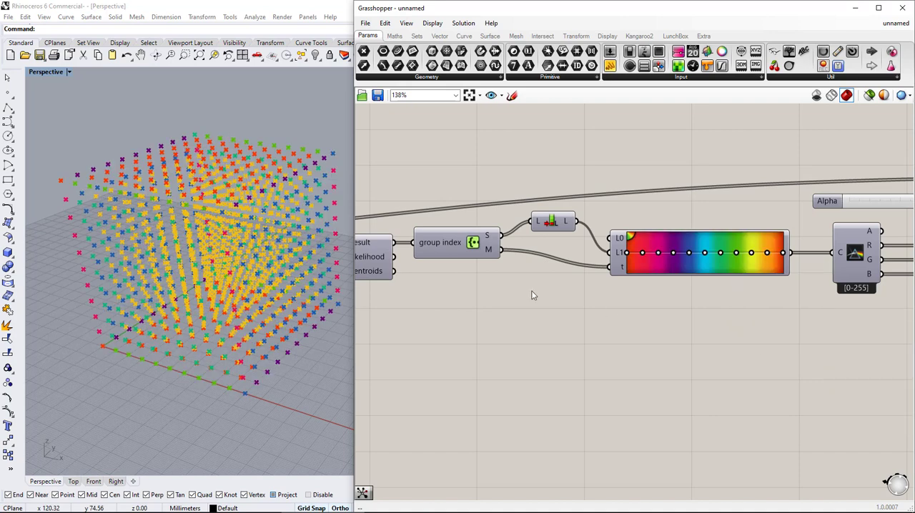
Move the cluster count slider to the start of the definition beneath the Range component, keeping it connected to the clustering component
{"action": "right_click_drag", "start_coordinate": [533, 295], "coordinate": [842, 291]}
{"action": "right_click_drag", "start_coordinate": [484, 294], "coordinate": [788, 283]}
{"action": "right_click_drag", "start_coordinate": [483, 289], "coordinate": [652, 281]}
{"action": "left_click_drag", "start_coordinate": [652, 280], "coordinate": [440, 261]}
{"action": "right_click_drag", "start_coordinate": [440, 260], "coordinate": [529, 267]}
{"action": "left_click_drag", "start_coordinate": [478, 261], "coordinate": [566, 263]}
{"action": "left_click", "coordinate": [525, 263]}
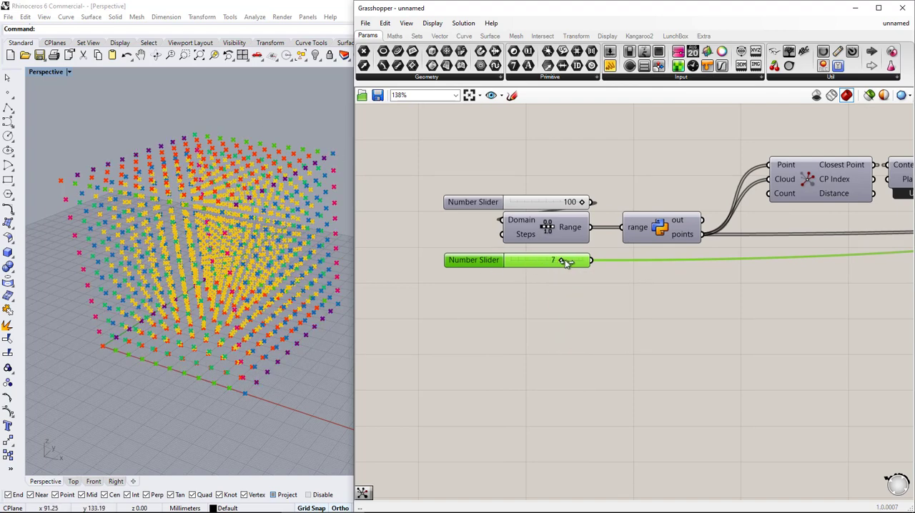
Narrow the Grasshopper window to enlarge the Rhino viewport area and switch to the four-viewport layout
{"action": "left_click_drag", "start_coordinate": [355, 223], "coordinate": [688, 223]}
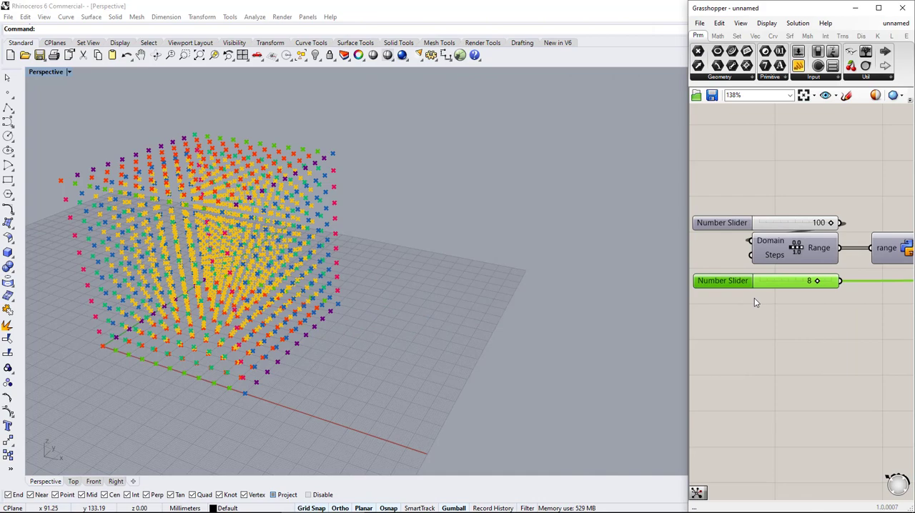
{"action": "left_click", "coordinate": [62, 480]}
{"action": "double_click", "coordinate": [44, 72]}
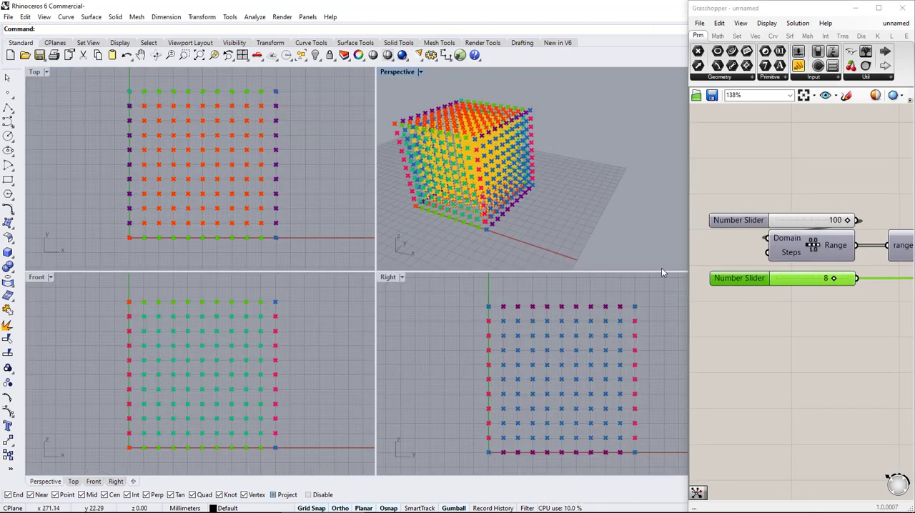
Try 5 clusters on the cluster count slider and inspect the coloured point grid up close in the perspective view
{"action": "left_click", "coordinate": [833, 280]}
{"action": "left_click_drag", "start_coordinate": [816, 284], "coordinate": [810, 280]}
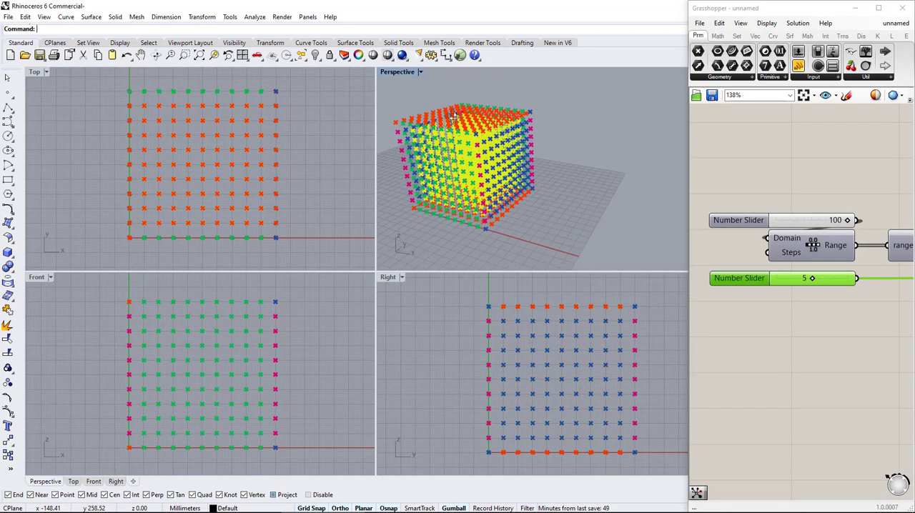
{"action": "scroll", "coordinate": [599, 116], "scroll_direction": "up", "scroll_amount": 5}
{"action": "scroll", "coordinate": [599, 116], "scroll_direction": "down", "scroll_amount": 5}
{"action": "scroll", "coordinate": [599, 117], "scroll_direction": "up", "scroll_amount": 3}
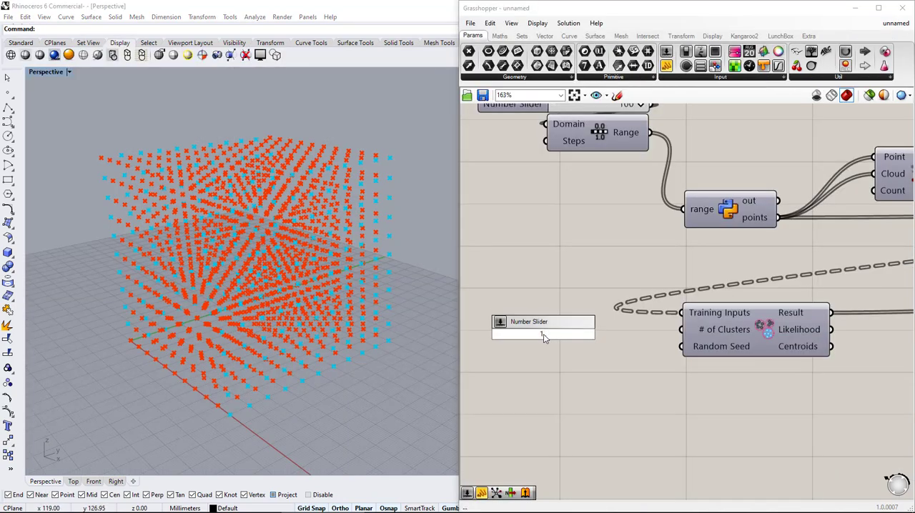
Raise the # of Clusters slider from 1 to 8
{"action": "left_click", "coordinate": [543, 334]}
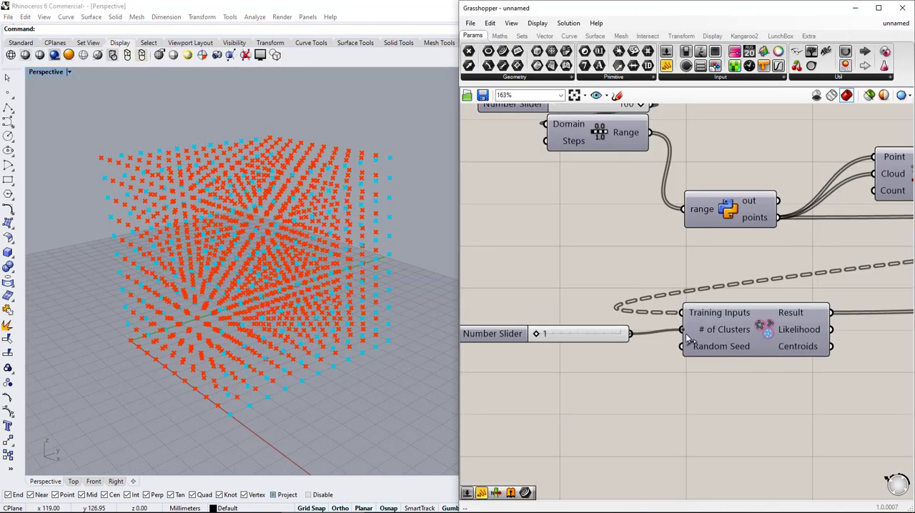
{"action": "left_click_drag", "start_coordinate": [541, 337], "coordinate": [612, 333]}
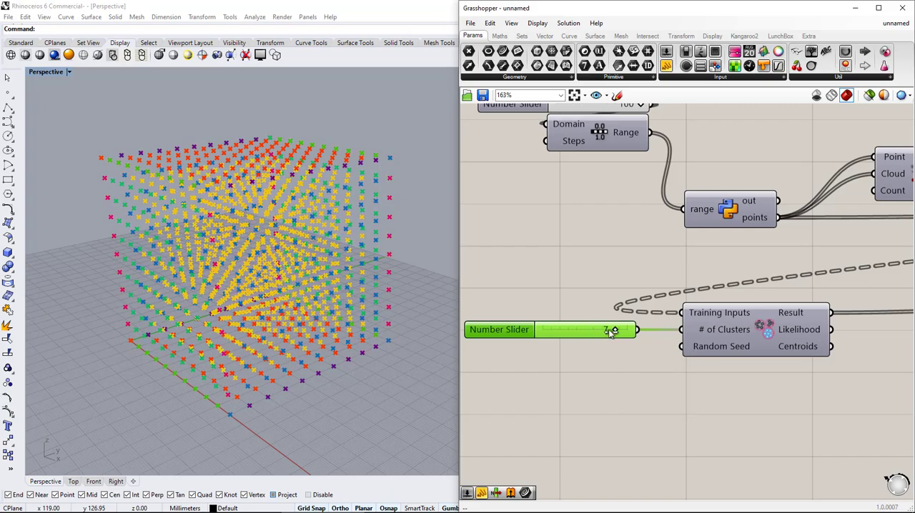
{"action": "right_click_drag", "start_coordinate": [214, 279], "coordinate": [250, 321]}
{"action": "right_click_drag", "start_coordinate": [274, 276], "coordinate": [284, 253]}
Apply the green-yellow-red preset to the gradient to recolour the clustered points
{"action": "right_click_drag", "start_coordinate": [819, 336], "coordinate": [505, 333]}
{"action": "scroll", "coordinate": [505, 333], "scroll_direction": "down", "scroll_amount": 5}
{"action": "scroll", "coordinate": [861, 299], "scroll_direction": "up", "scroll_amount": 1}
{"action": "right_click_drag", "start_coordinate": [893, 295], "coordinate": [694, 325]}
{"action": "scroll", "coordinate": [740, 329], "scroll_direction": "up", "scroll_amount": 6}
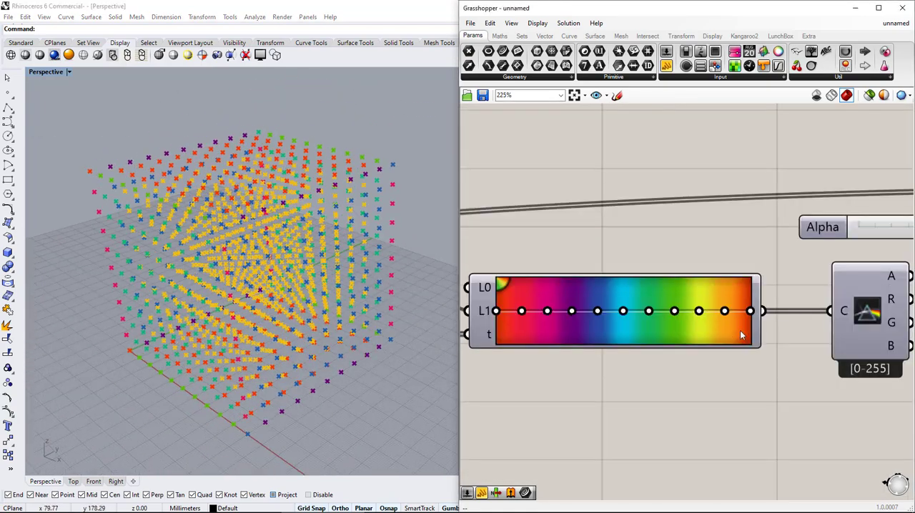
{"action": "right_click", "coordinate": [741, 330]}
{"action": "mouse_move", "coordinate": [779, 391]}
{"action": "left_click", "coordinate": [701, 442]}
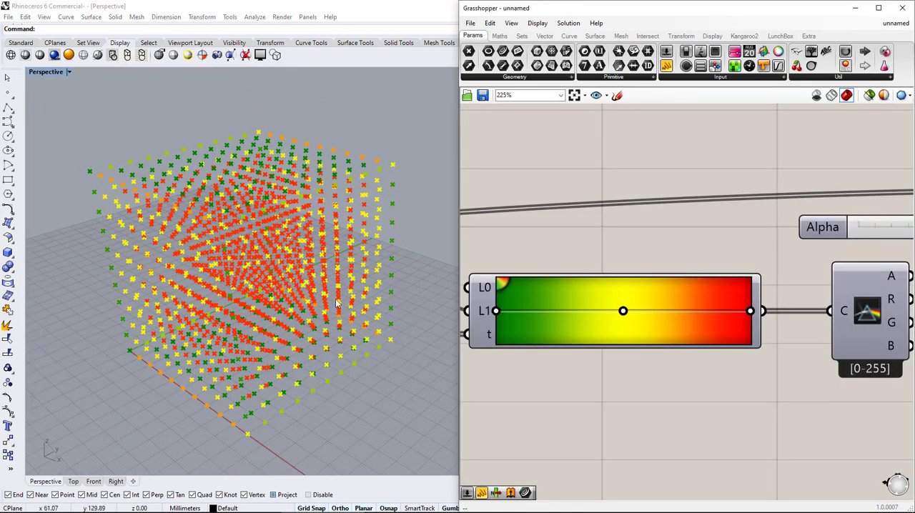
Examine the recoloured point grid from another angle and review the cluster slider and the gradient section of the definition
{"action": "right_click_drag", "start_coordinate": [337, 304], "coordinate": [219, 310]}
{"action": "right_click", "coordinate": [219, 310]}
{"action": "scroll", "coordinate": [573, 263], "scroll_direction": "down", "scroll_amount": 5}
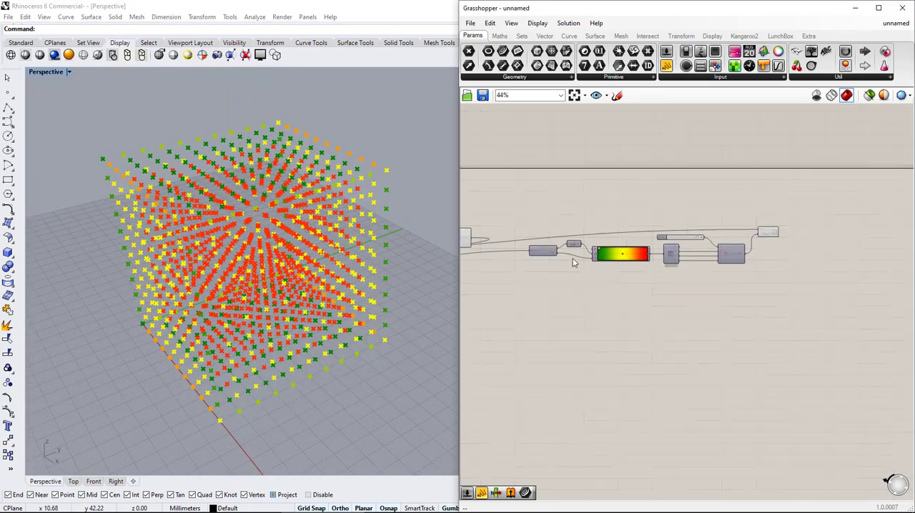
{"action": "scroll", "coordinate": [637, 295], "scroll_direction": "up", "scroll_amount": 9}
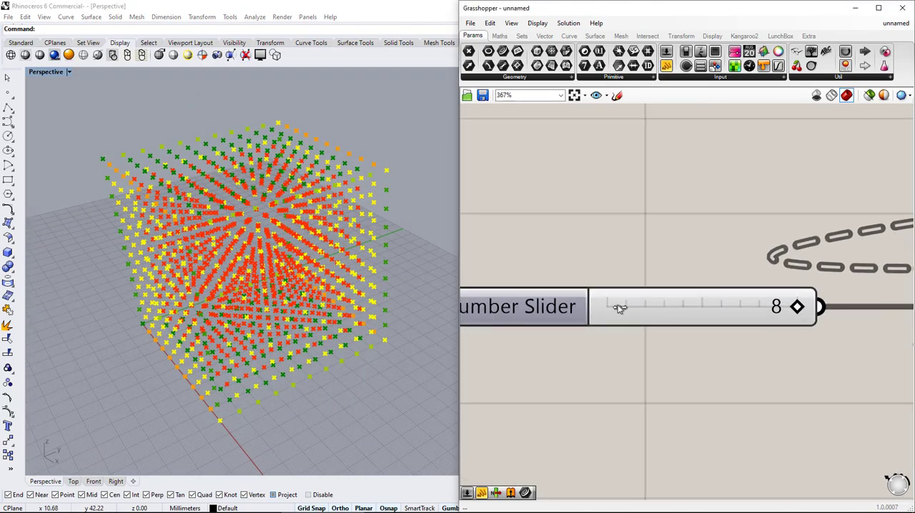
{"action": "left_click_drag", "start_coordinate": [619, 307], "coordinate": [770, 308]}
{"action": "scroll", "coordinate": [736, 354], "scroll_direction": "down", "scroll_amount": 6}
{"action": "right_click_drag", "start_coordinate": [874, 296], "coordinate": [707, 272]}
{"action": "scroll", "coordinate": [707, 272], "scroll_direction": "down", "scroll_amount": 4}
{"action": "right_click_drag", "start_coordinate": [885, 276], "coordinate": [600, 294]}
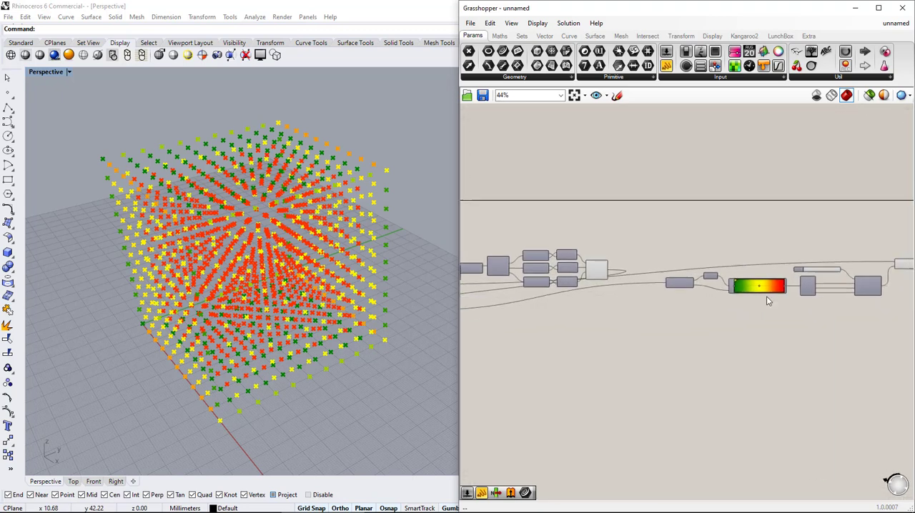
Try the brown preset and the red-yellow-blue preset on the gradient that colours the clustered points
{"action": "scroll", "coordinate": [765, 294], "scroll_direction": "up", "scroll_amount": 7}
{"action": "right_click", "coordinate": [684, 288]}
{"action": "mouse_move", "coordinate": [728, 349]}
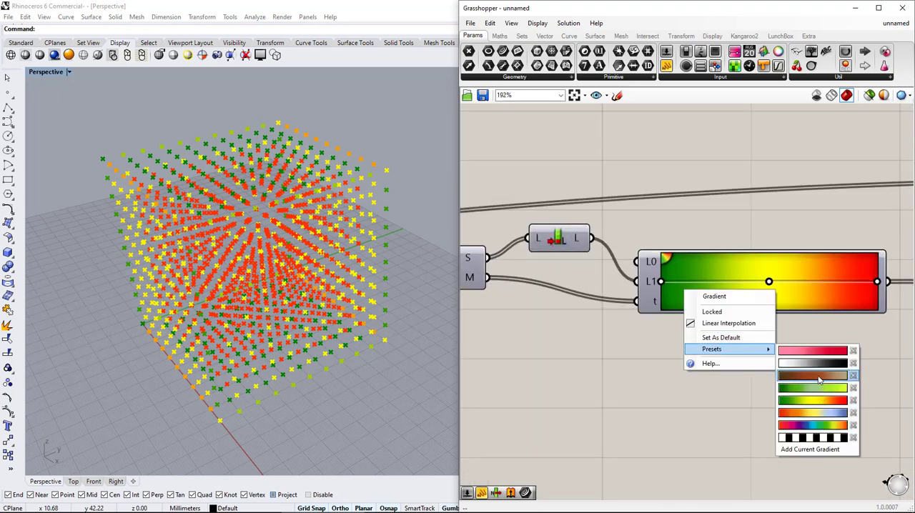
{"action": "left_click", "coordinate": [812, 375]}
{"action": "right_click", "coordinate": [754, 305]}
{"action": "mouse_move", "coordinate": [787, 361]}
{"action": "left_click", "coordinate": [713, 425]}
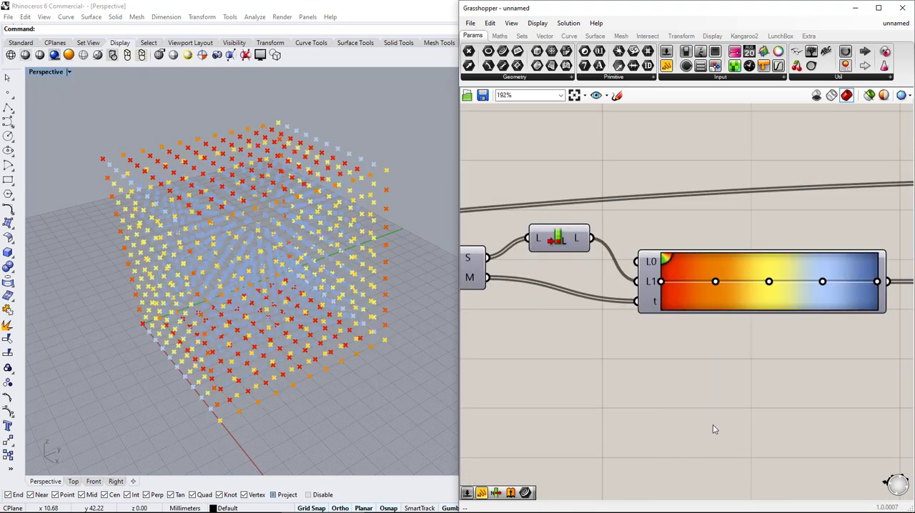
Apply the white-to-black preset to the gradient to show the clustered points in greyscale
{"action": "right_click", "coordinate": [746, 294]}
{"action": "left_click", "coordinate": [705, 370]}
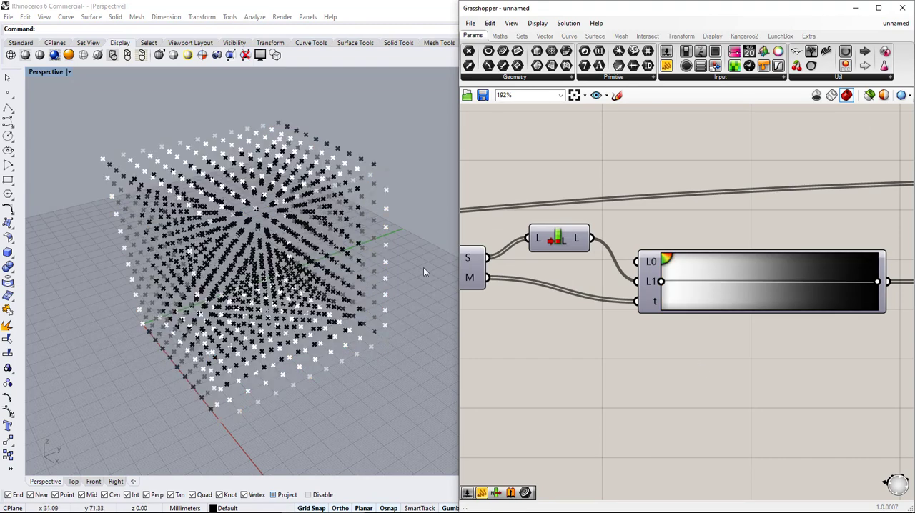
Try 1 cluster on the # of Clusters slider and inspect the point grid up close in the perspective view
{"action": "scroll", "coordinate": [475, 310], "scroll_direction": "down", "scroll_amount": 4}
{"action": "right_click_drag", "start_coordinate": [475, 310], "coordinate": [649, 304]}
{"action": "scroll", "coordinate": [725, 312], "scroll_direction": "down", "scroll_amount": 3}
{"action": "scroll", "coordinate": [668, 305], "scroll_direction": "up", "scroll_amount": 7}
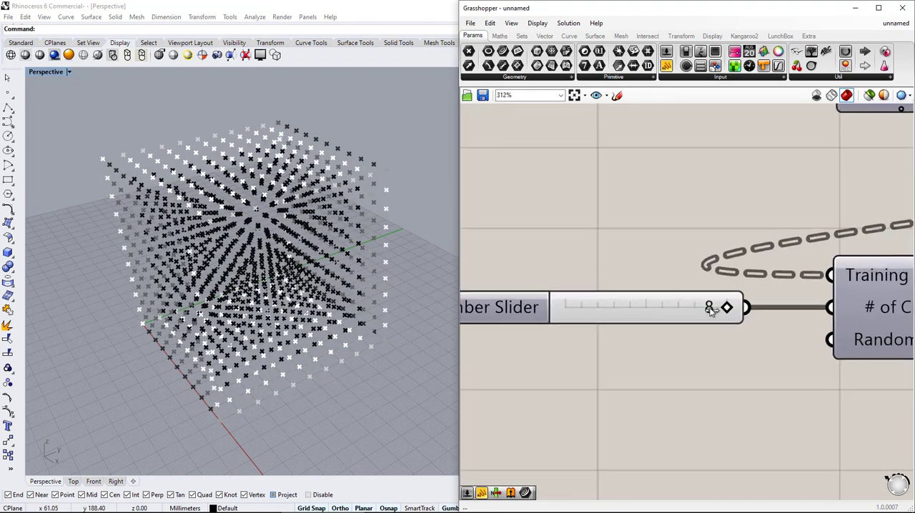
{"action": "left_click_drag", "start_coordinate": [677, 309], "coordinate": [565, 308]}
{"action": "scroll", "coordinate": [297, 273], "scroll_direction": "up", "scroll_amount": 5}
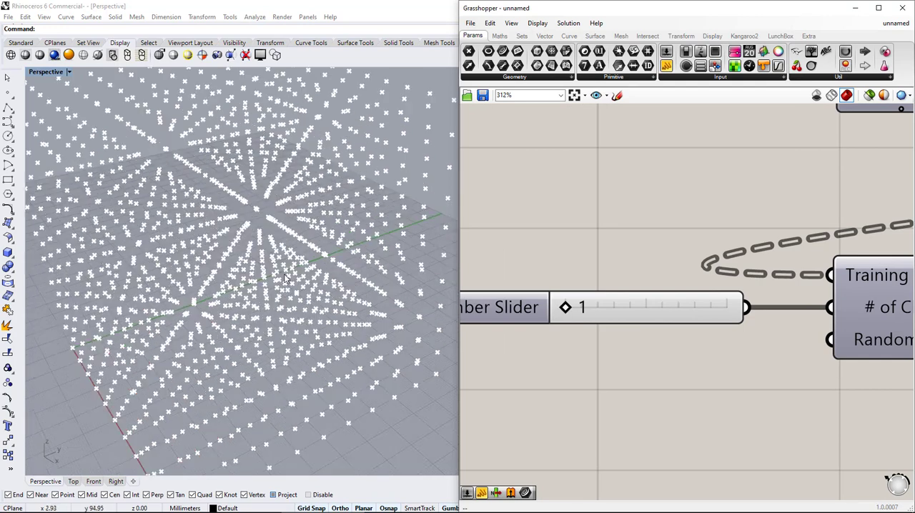
Set the # of Clusters slider to 6 with the whole point grid in view
{"action": "scroll", "coordinate": [296, 274], "scroll_direction": "down", "scroll_amount": 3}
{"action": "left_click_drag", "start_coordinate": [579, 307], "coordinate": [682, 307]}
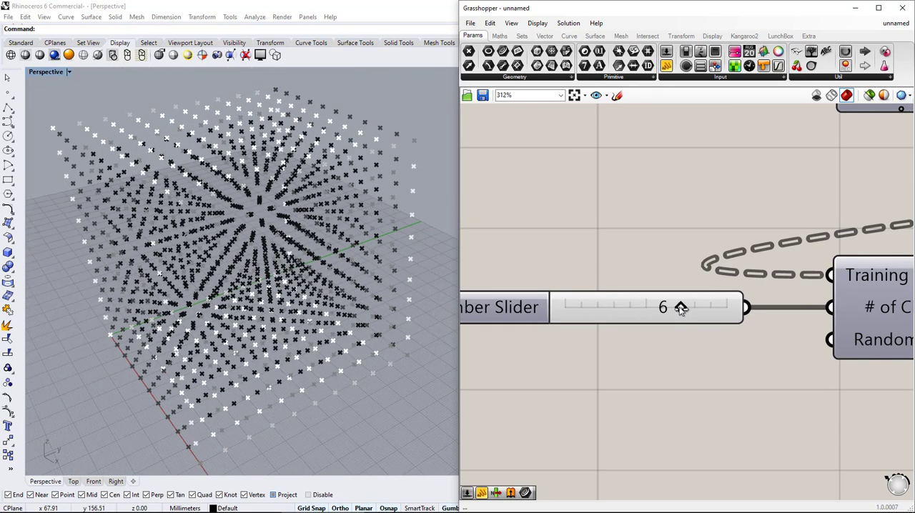